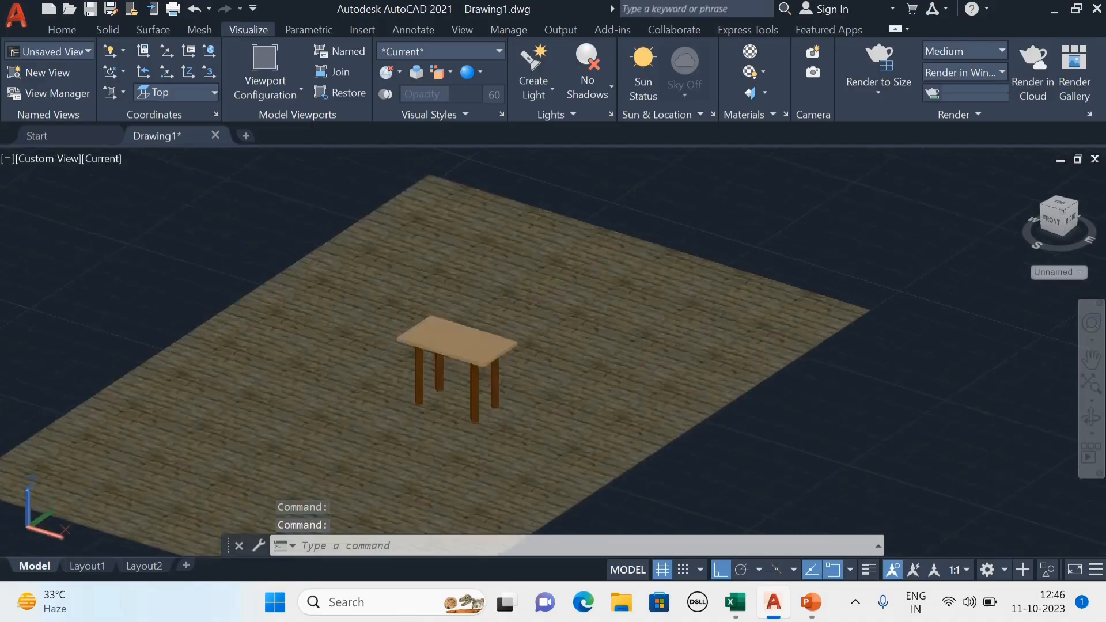
scroll(631, 334, "down", 7)
scroll(369, 397, "up", 3)
scroll(638, 298, "up", 5)
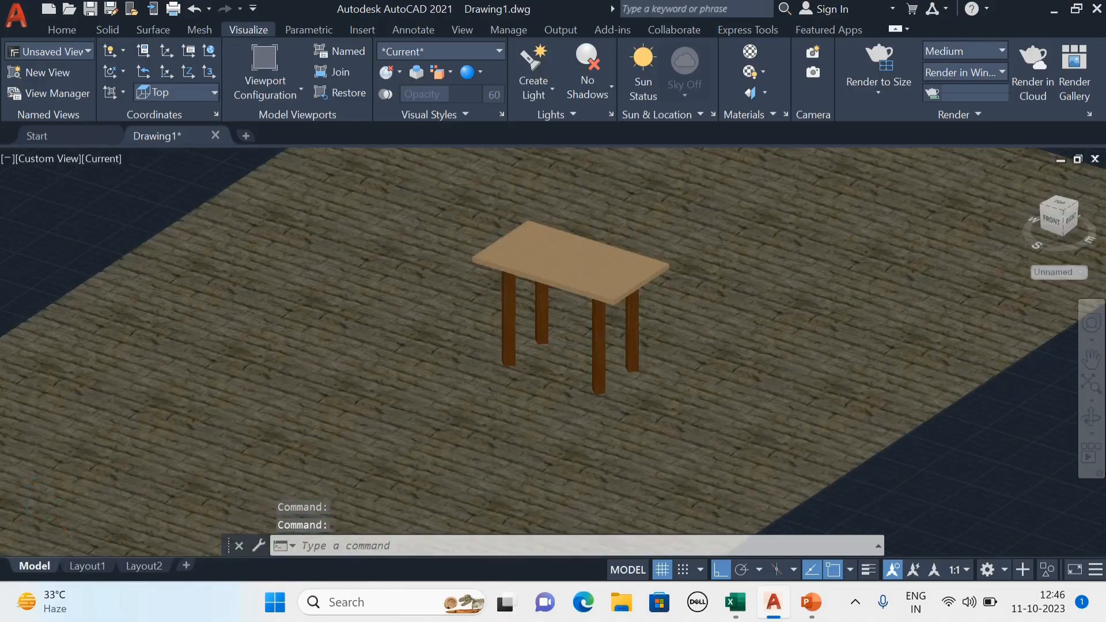
scroll(461, 265, "down", 7)
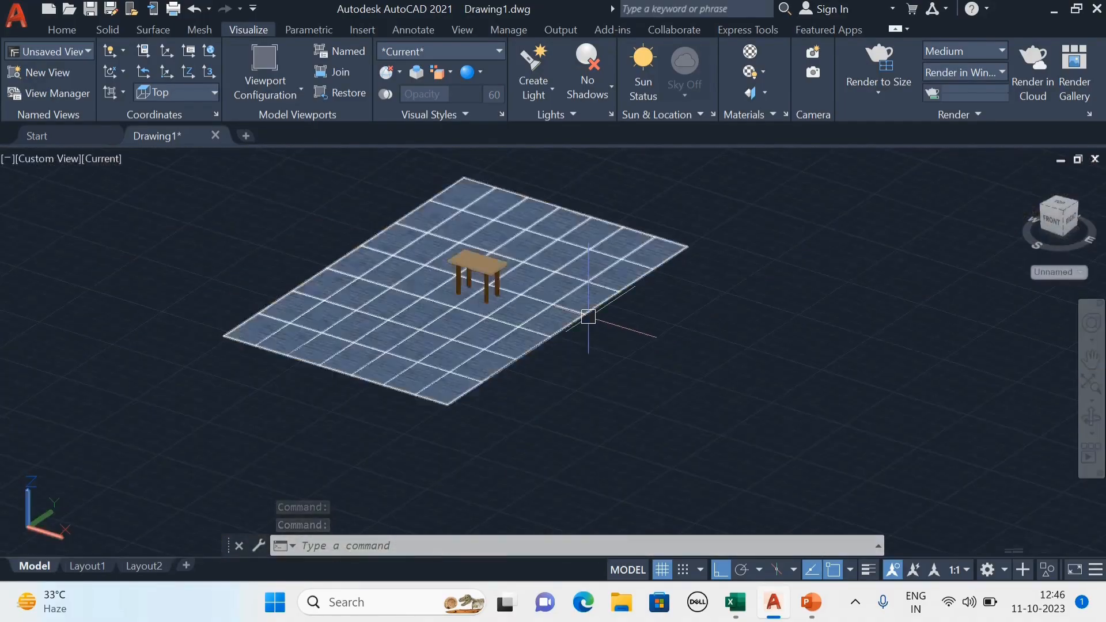
scroll(570, 346, "up", 4)
left_click_drag(570, 346, 635, 369)
key("Escape")
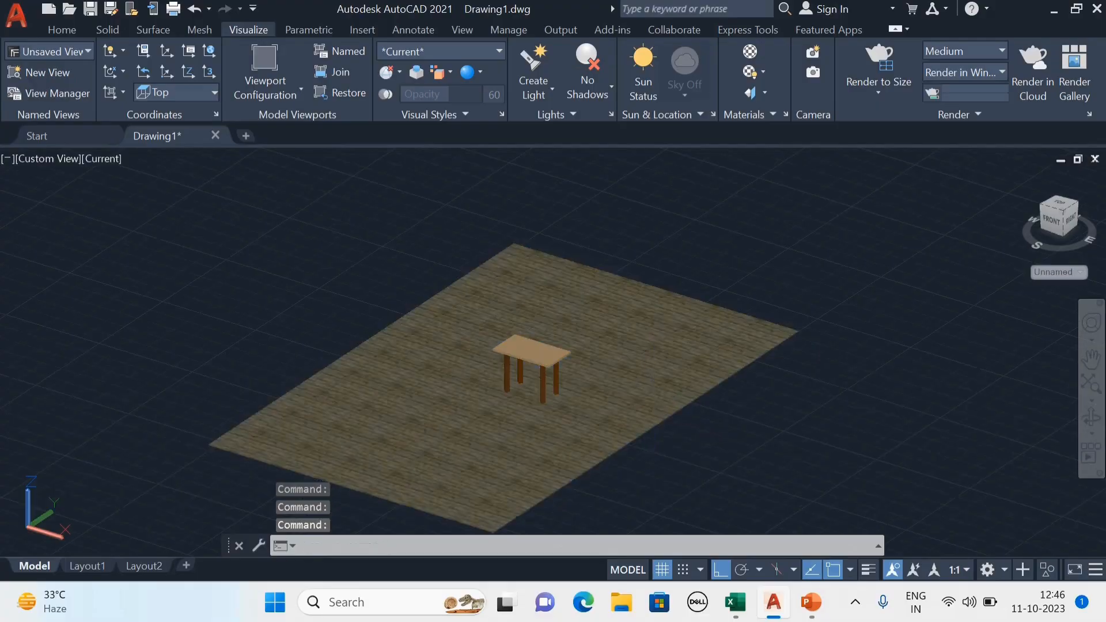
scroll(634, 383, "down", 2)
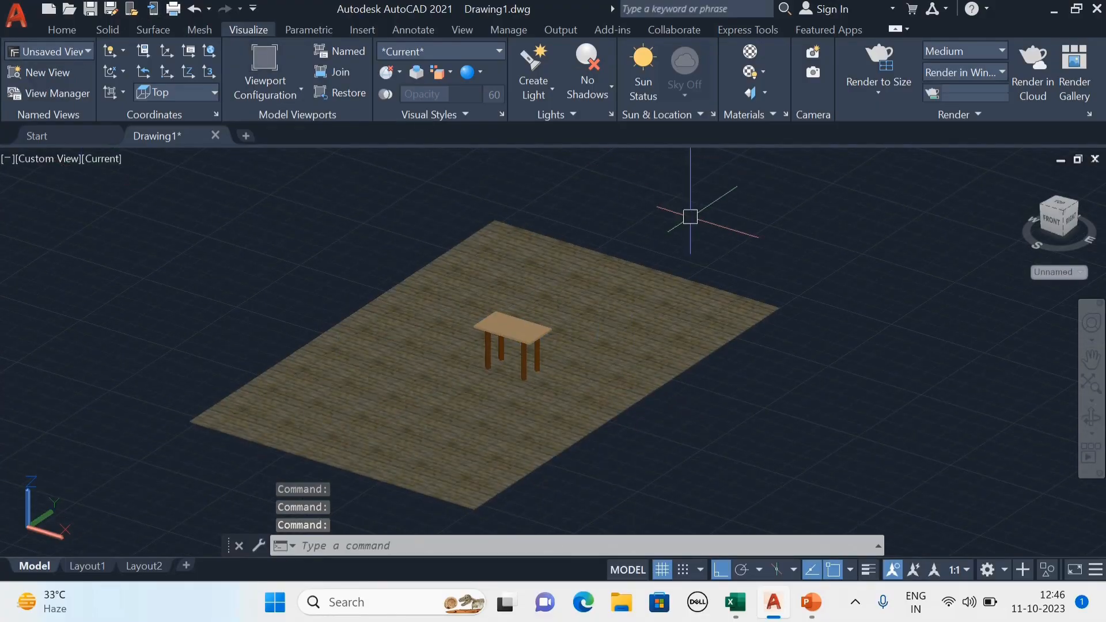
middle_click_drag(690, 218, 675, 217)
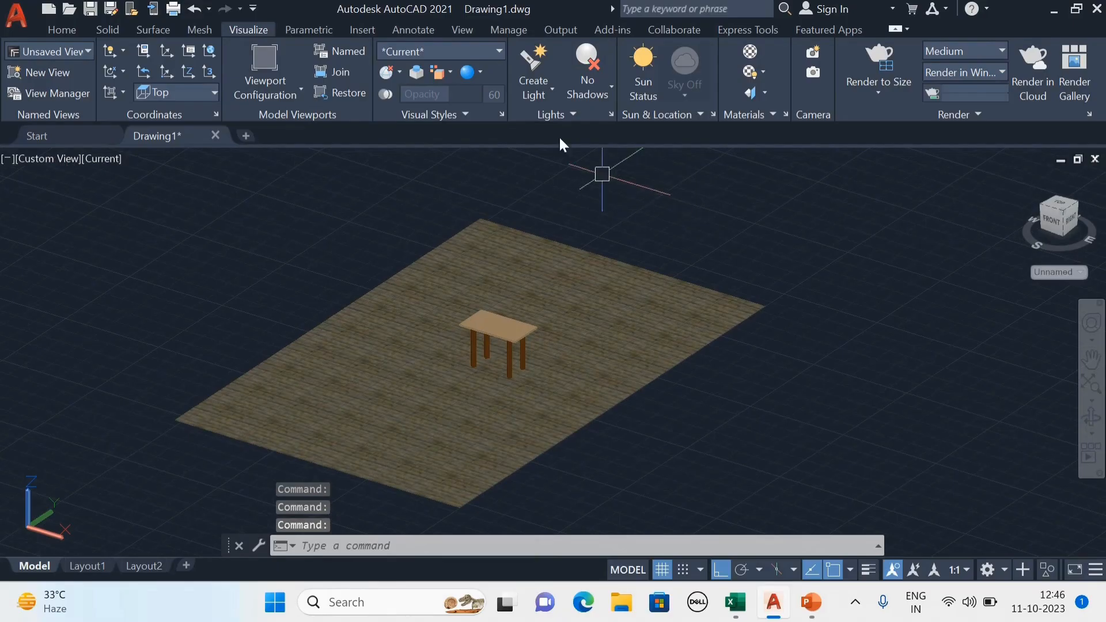
left_click(553, 89)
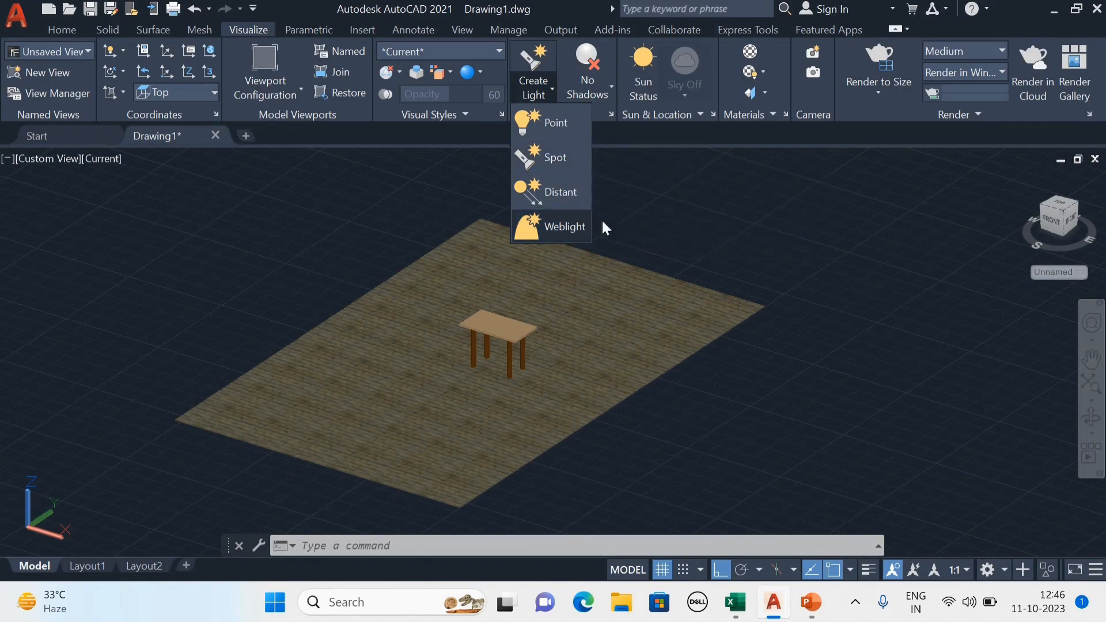
left_click(626, 189)
key("Escape")
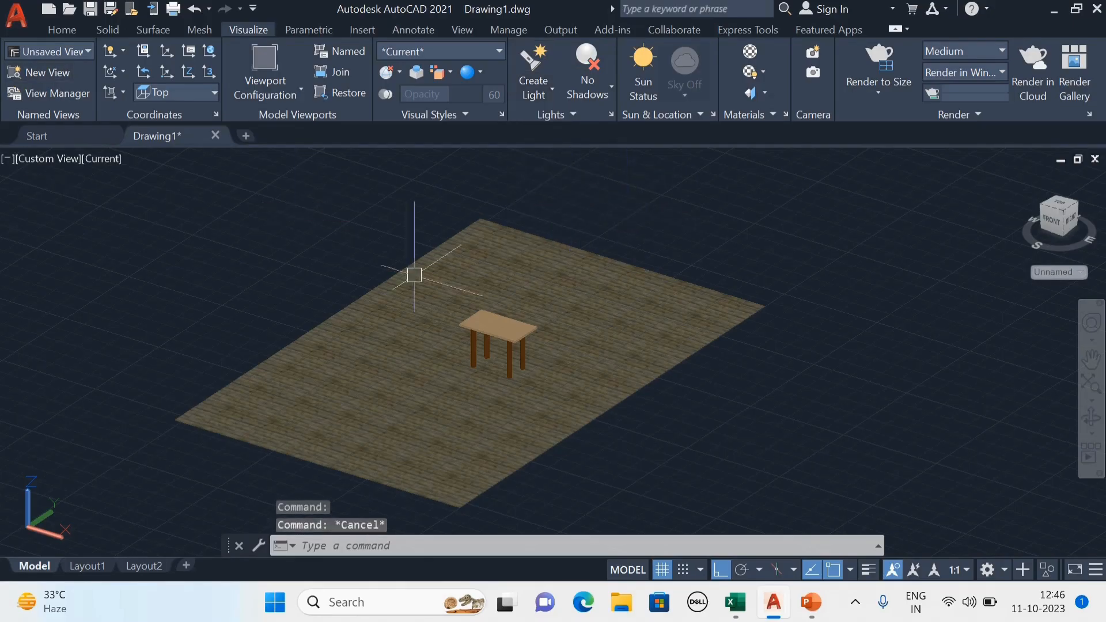
middle_click_drag(562, 319, 534, 334)
scroll(470, 382, "up", 2)
left_click(490, 343)
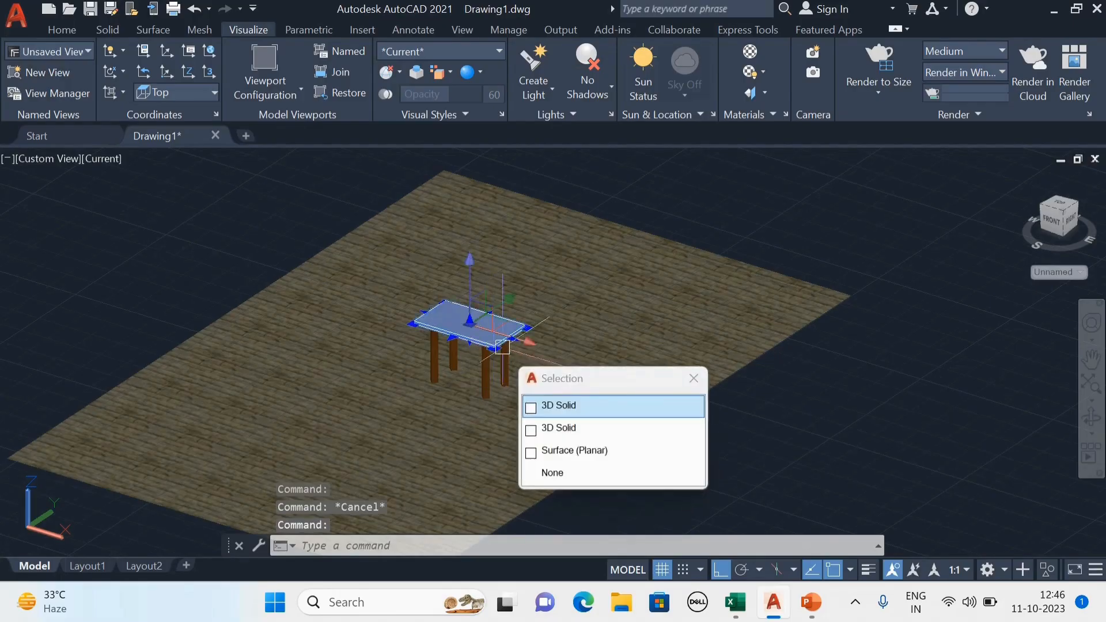
key("Escape")
scroll(597, 303, "down", 3)
left_click(605, 301)
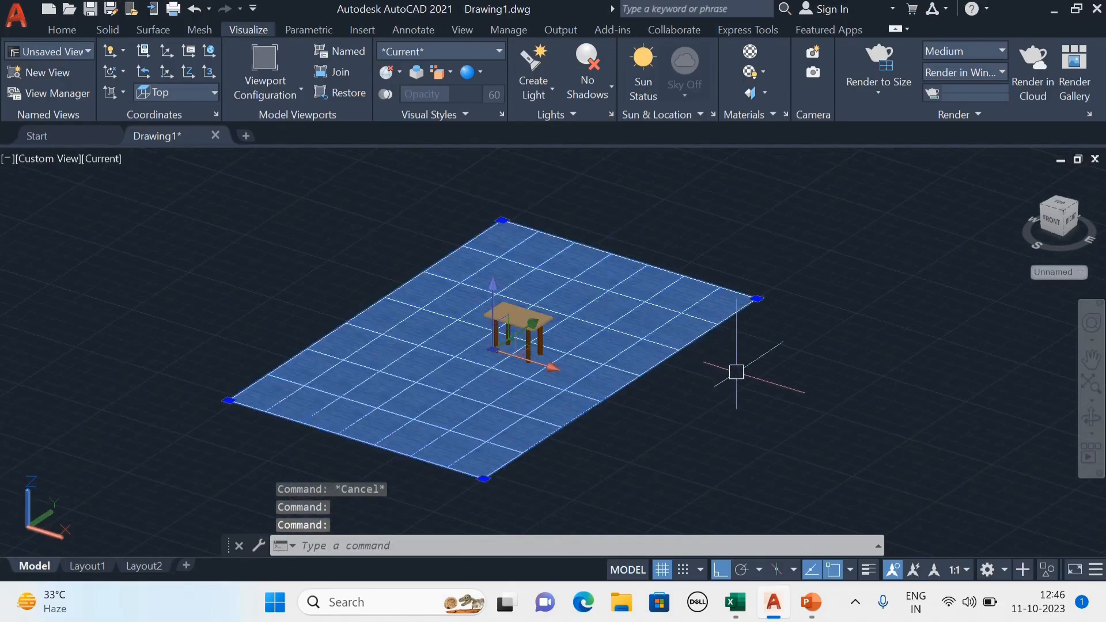
key("Escape")
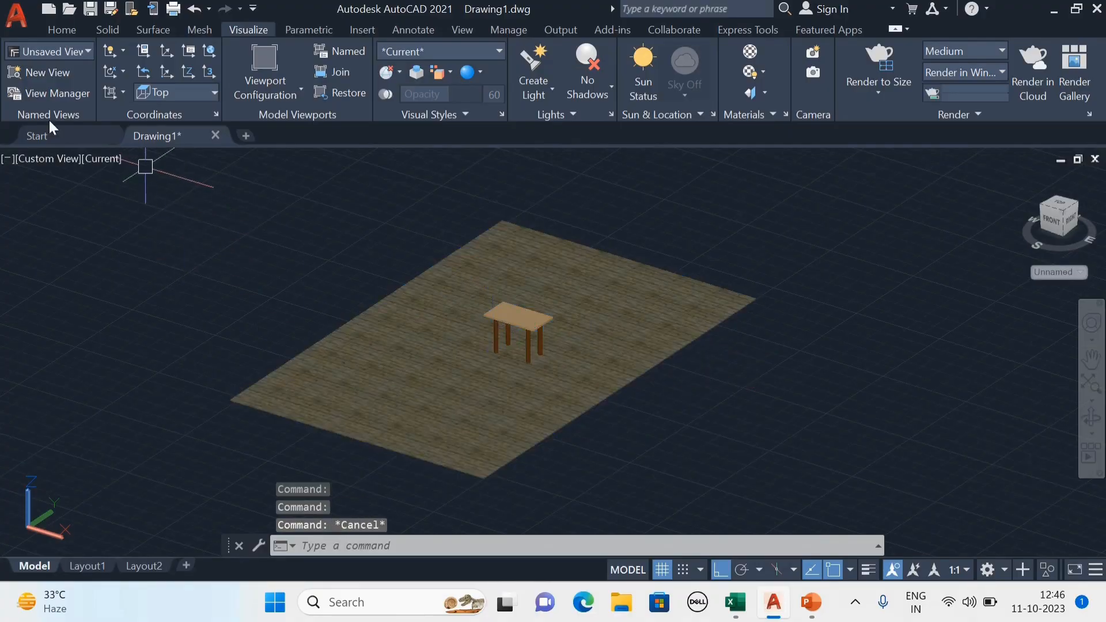
Draw a two-segment line from the base of a table leg, about 2600 units across the floor, then straight up about 2200 units as a lamp post.
left_click(60, 30)
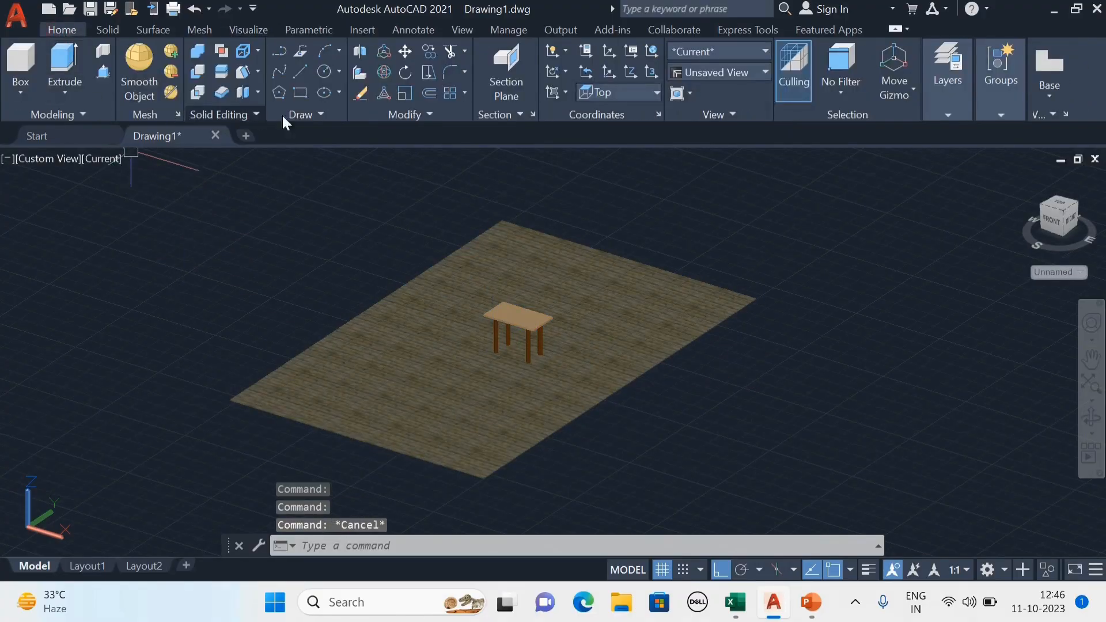
left_click(303, 72)
scroll(576, 334, "up", 5)
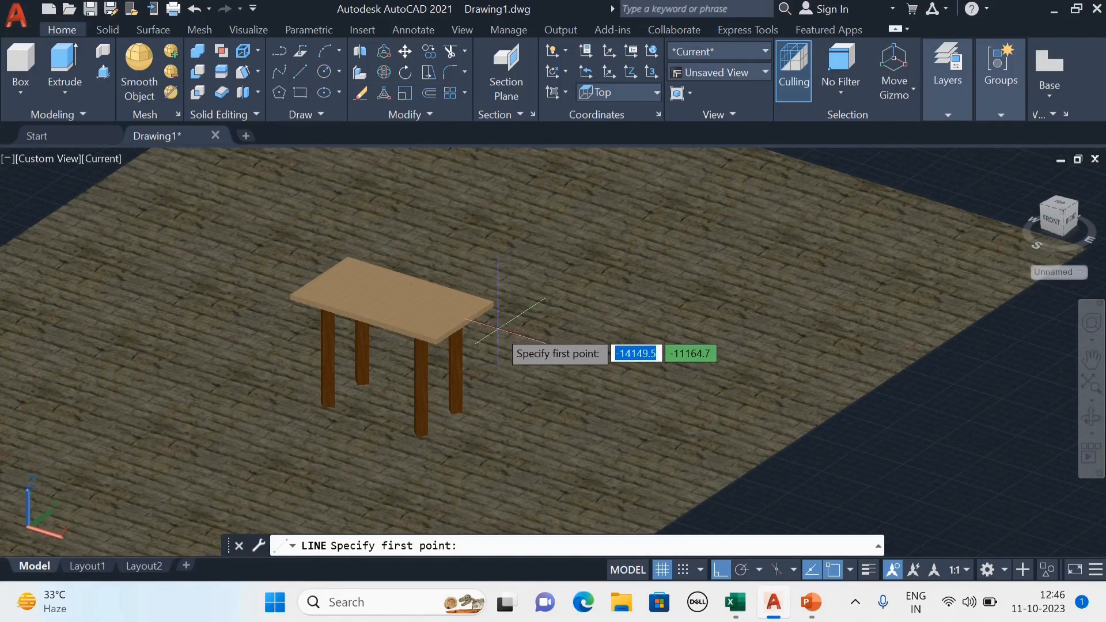
middle_click_drag(497, 330, 488, 356)
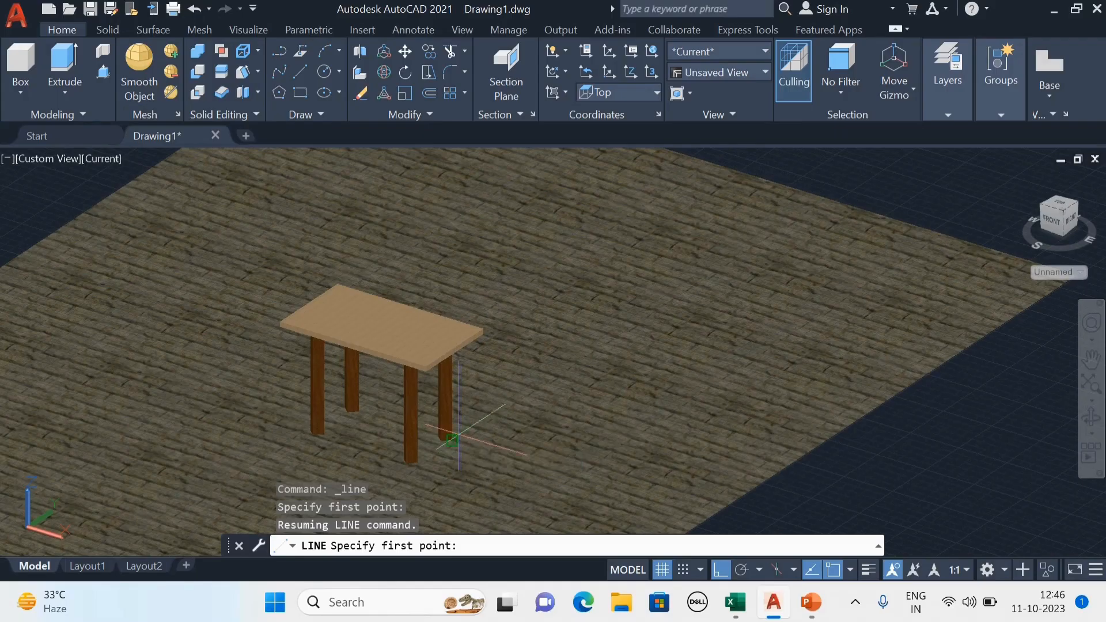
left_click(453, 439)
scroll(801, 265, "down", 1)
scroll(763, 252, "up", 1)
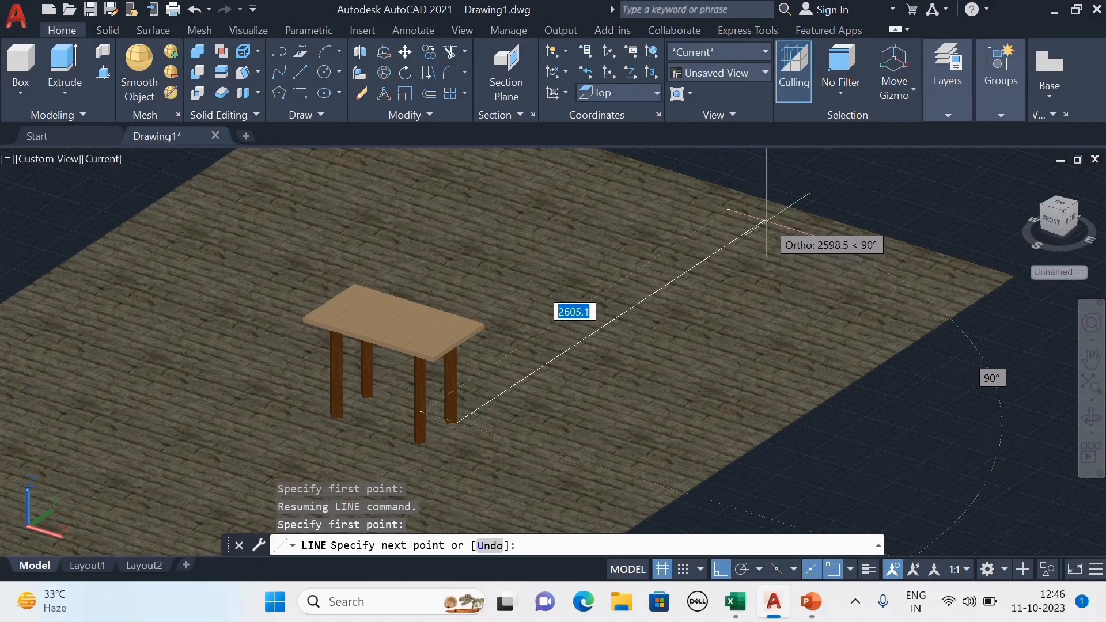
scroll(764, 239, "down", 2)
scroll(763, 174, "up", 4)
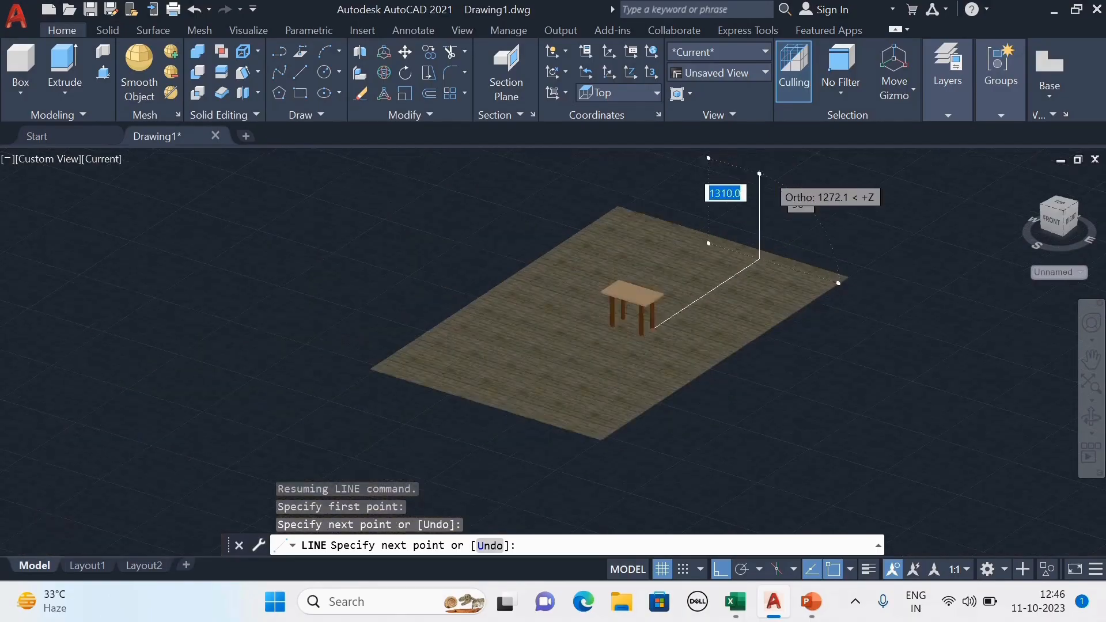
middle_click_drag(765, 192, 753, 274)
scroll(752, 274, "down", 3)
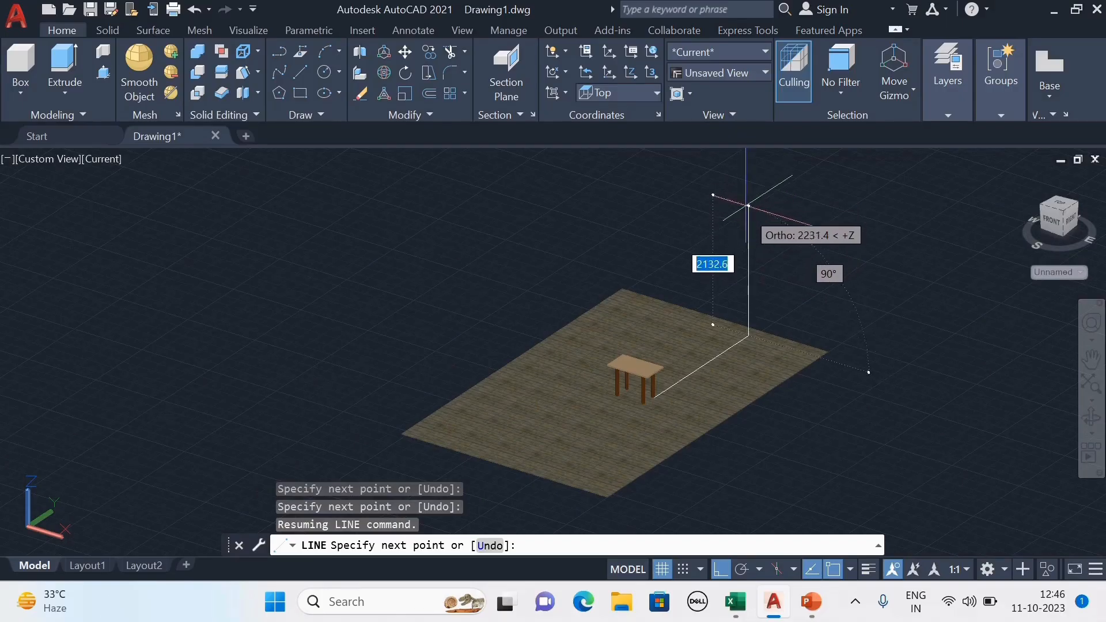
left_click(749, 233)
key("Escape")
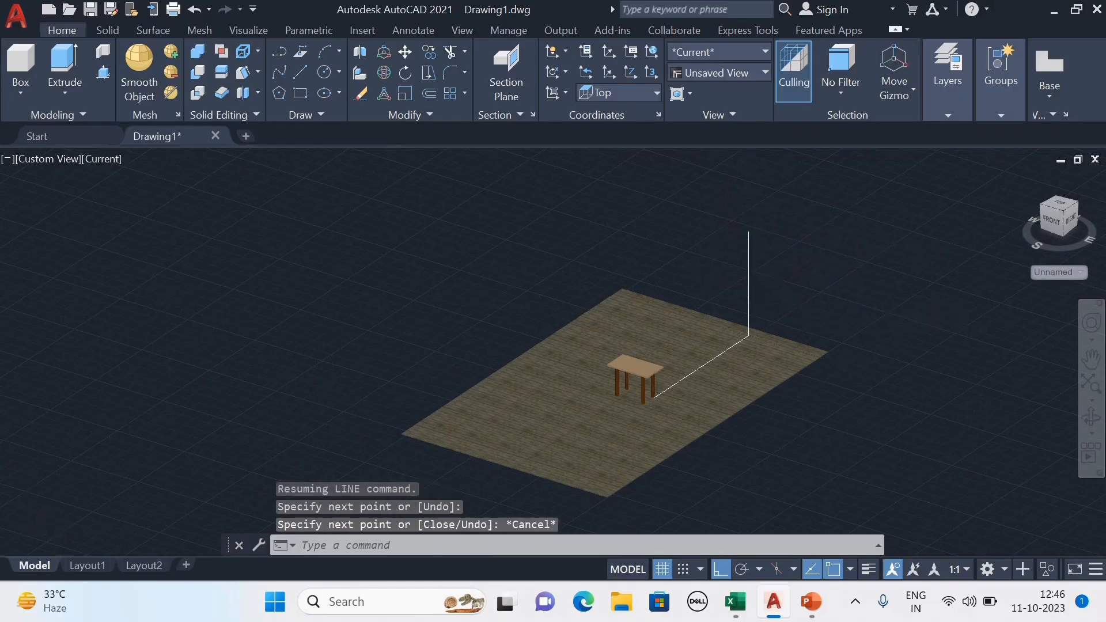
scroll(773, 267, "up", 2)
middle_click_drag(773, 267, 666, 351)
scroll(686, 323, "up", 2)
scroll(440, 403, "down", 4)
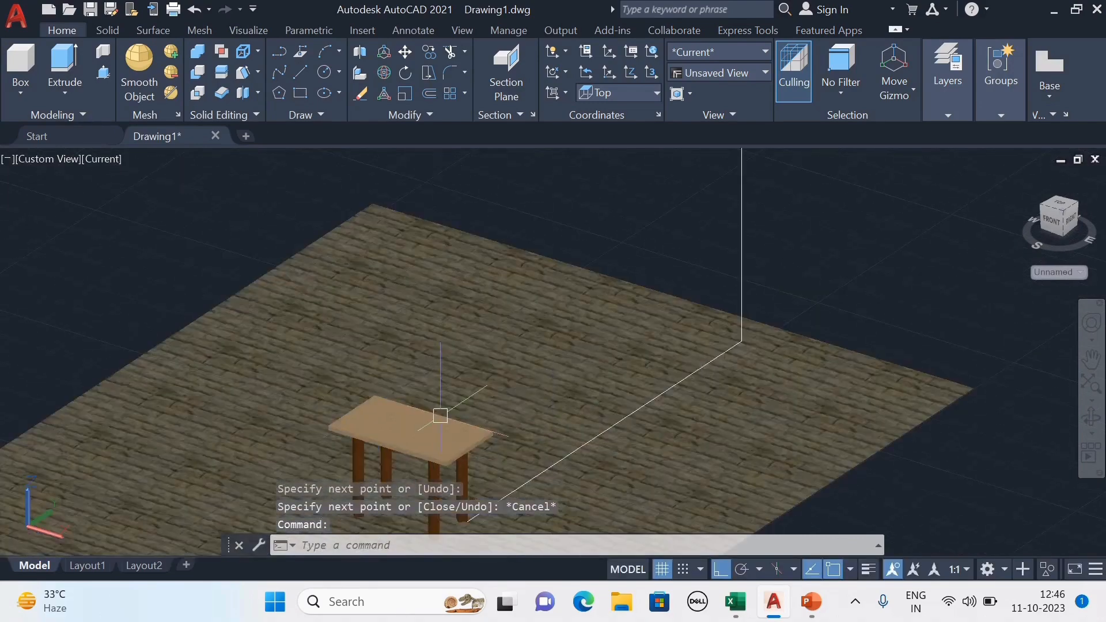
scroll(423, 428, "up", 3)
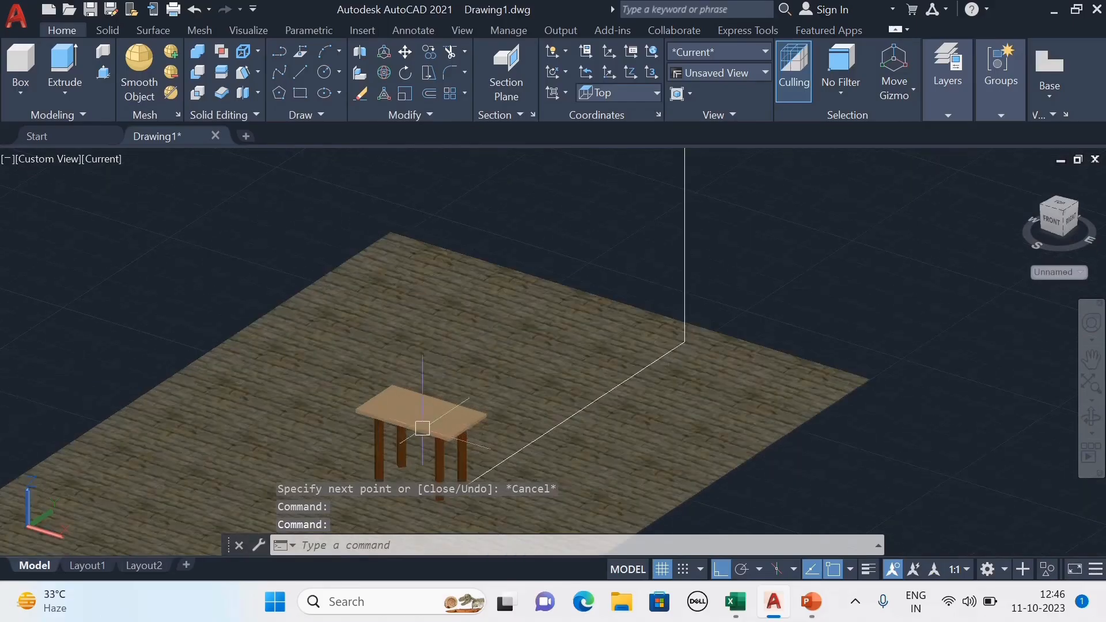
scroll(392, 410, "down", 3)
middle_click_drag(410, 432, 512, 380)
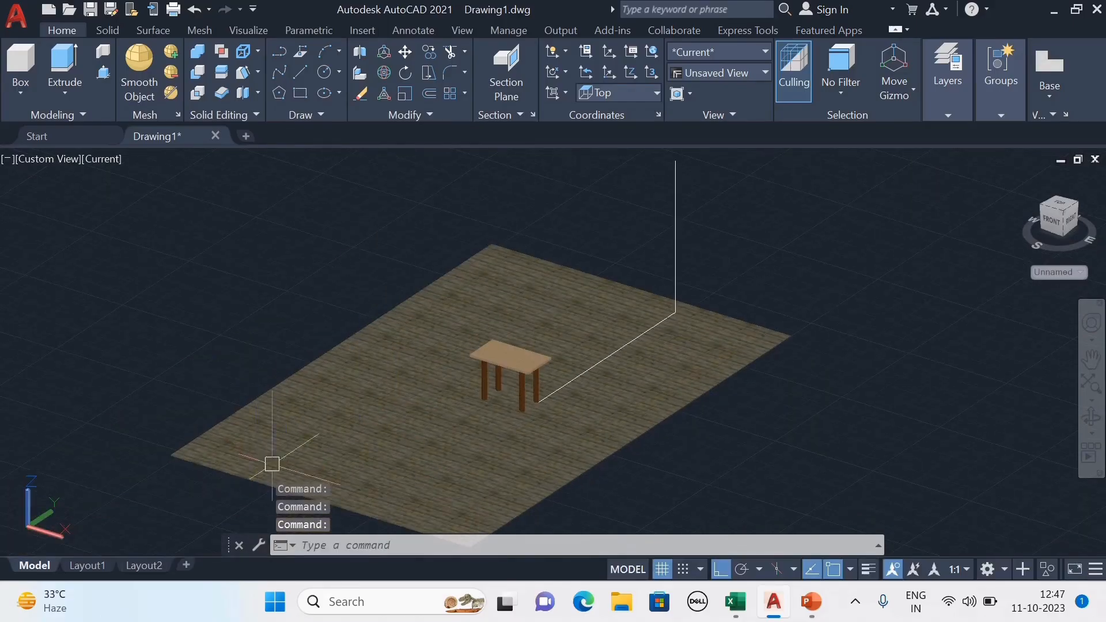
middle_click_drag(737, 306, 714, 368)
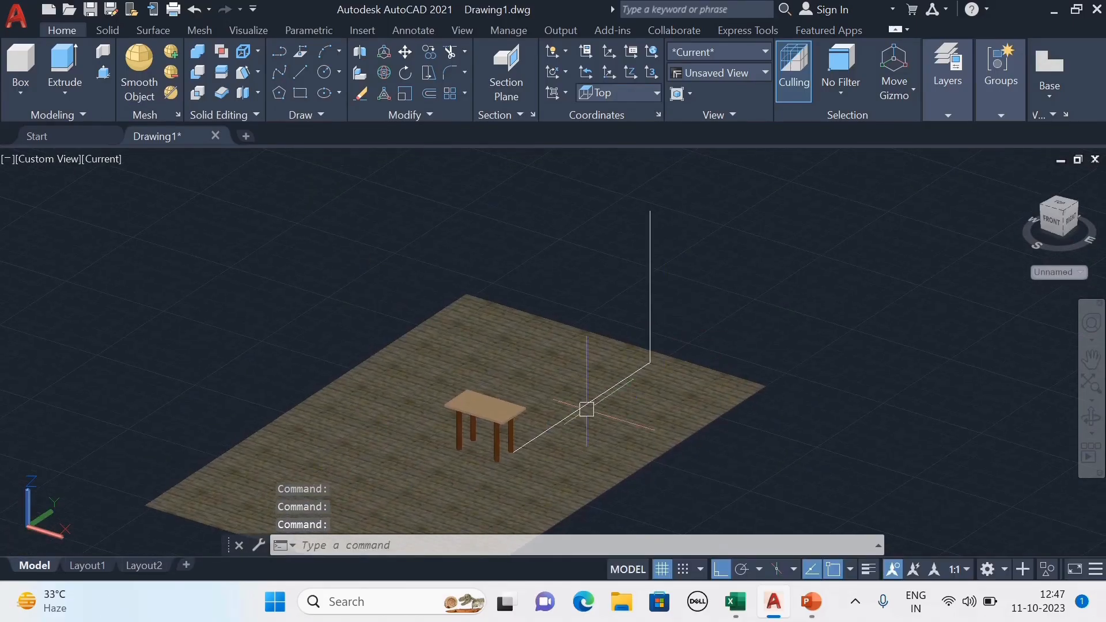
middle_click_drag(743, 321, 743, 327)
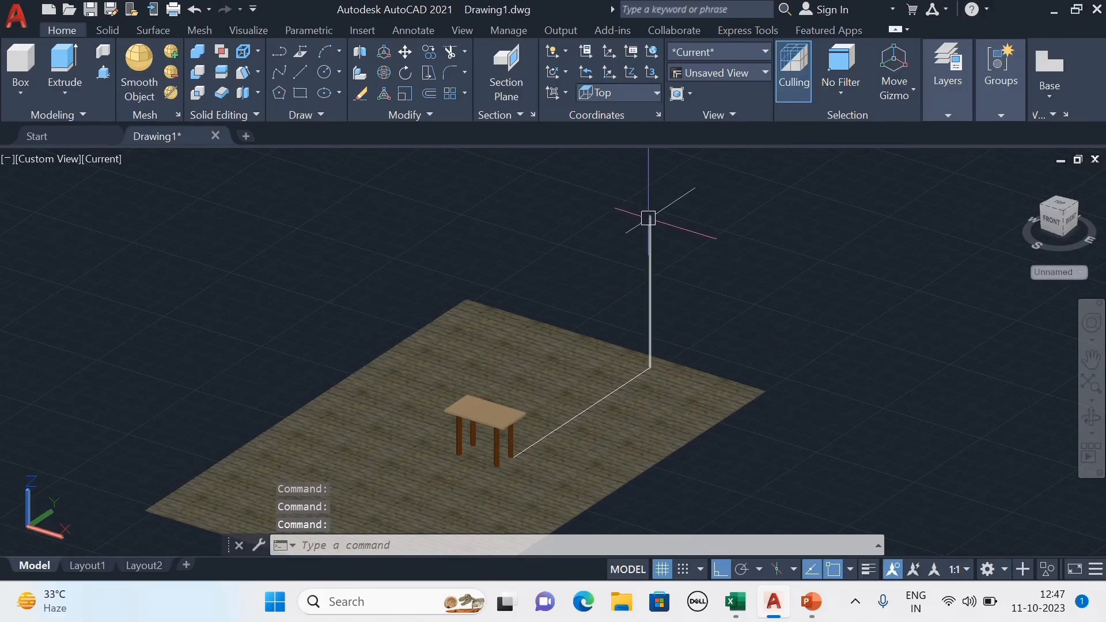
Start creating a spotlight and choose to turn off the default viewport lighting.
scroll(687, 243, "down", 2)
left_click(248, 30)
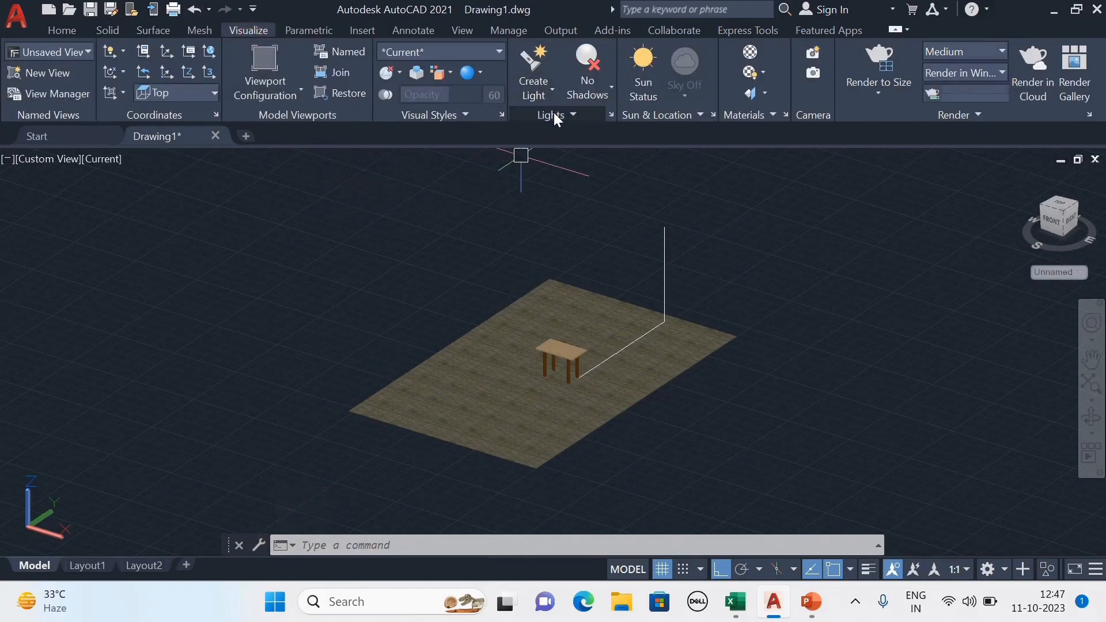
left_click(551, 90)
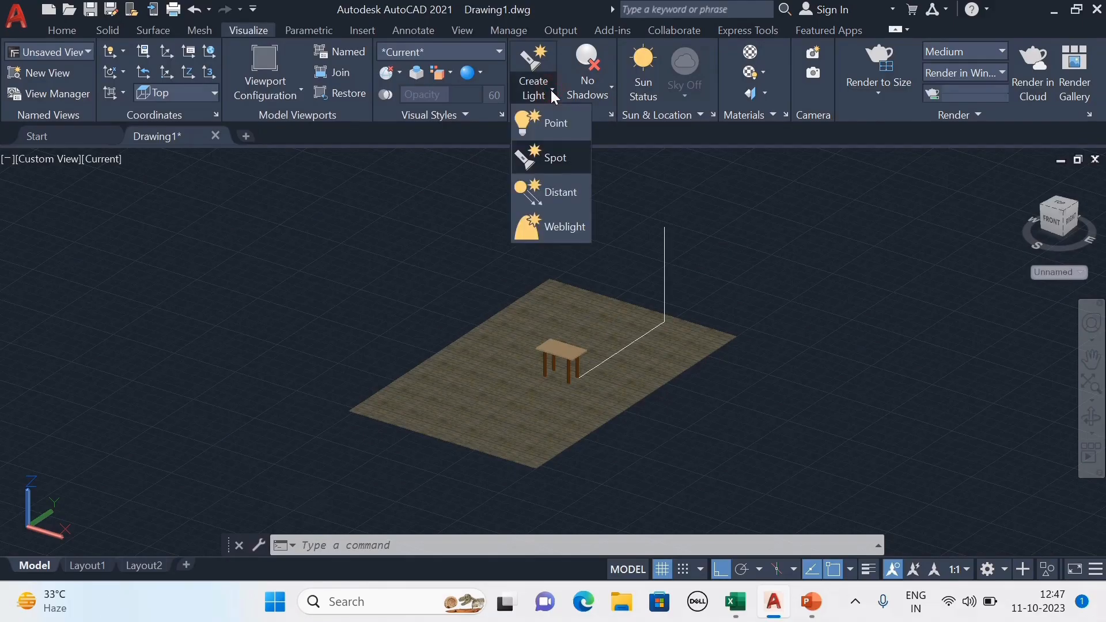
left_click(554, 156)
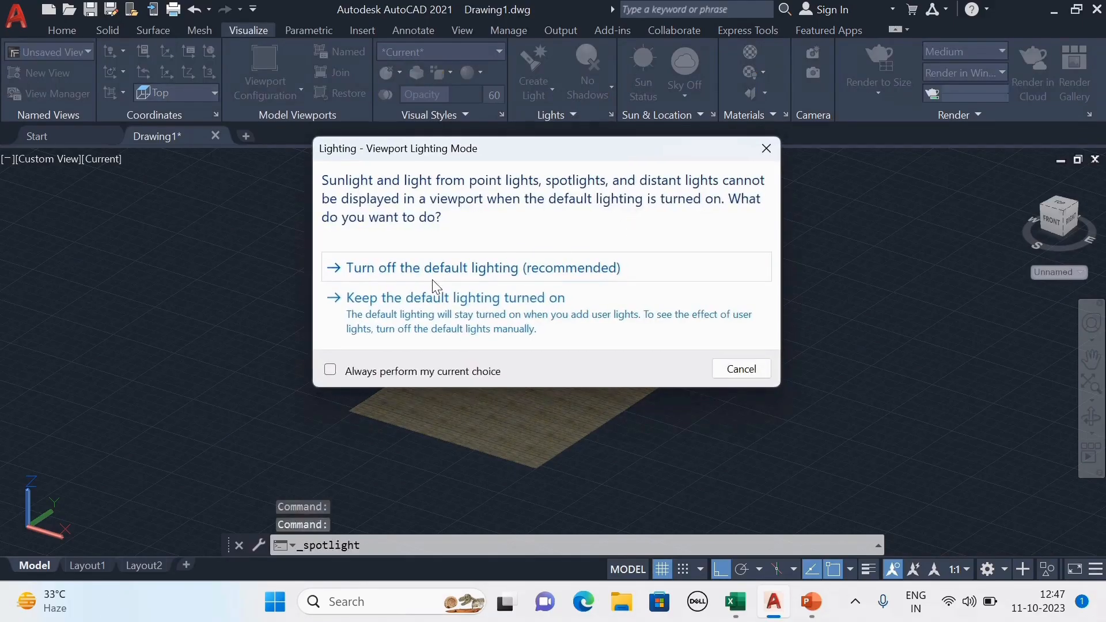
left_click(390, 269)
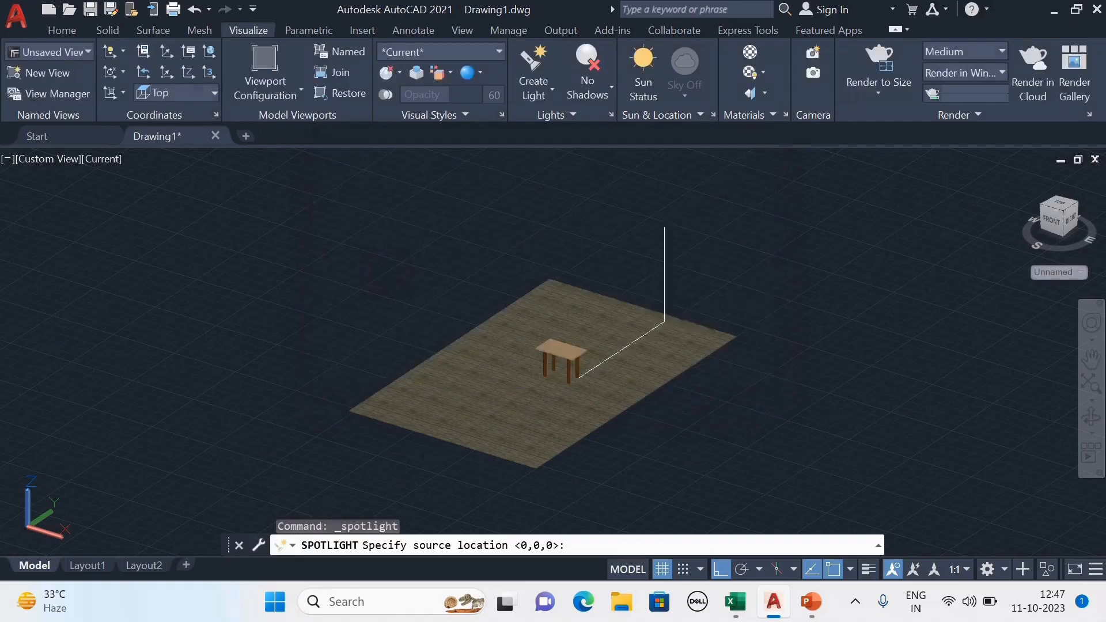
Place the spotlight's source at the top endpoint of the lamp post and its target at the table top's corner, then exit.
scroll(662, 247, "up", 3)
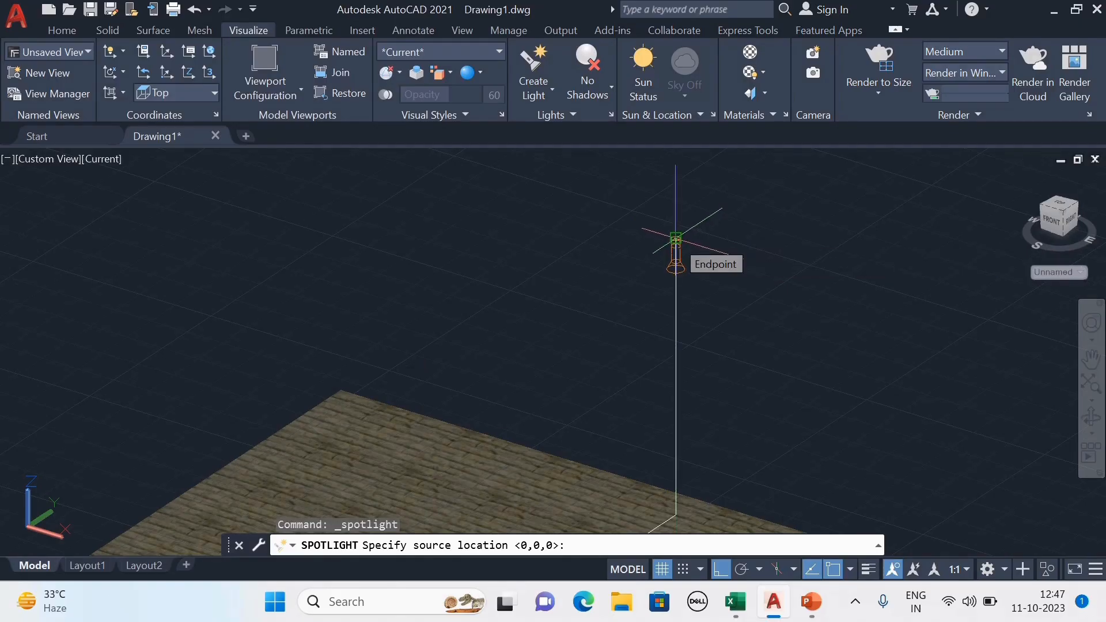
left_click(676, 239)
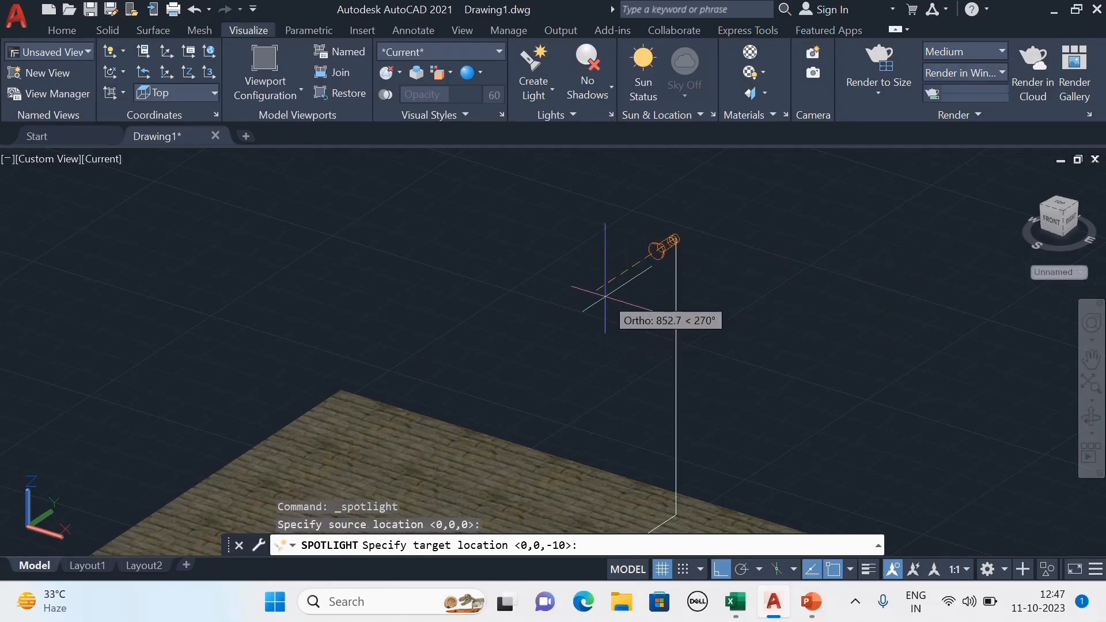
scroll(608, 316, "down", 2)
scroll(641, 239, "down", 1)
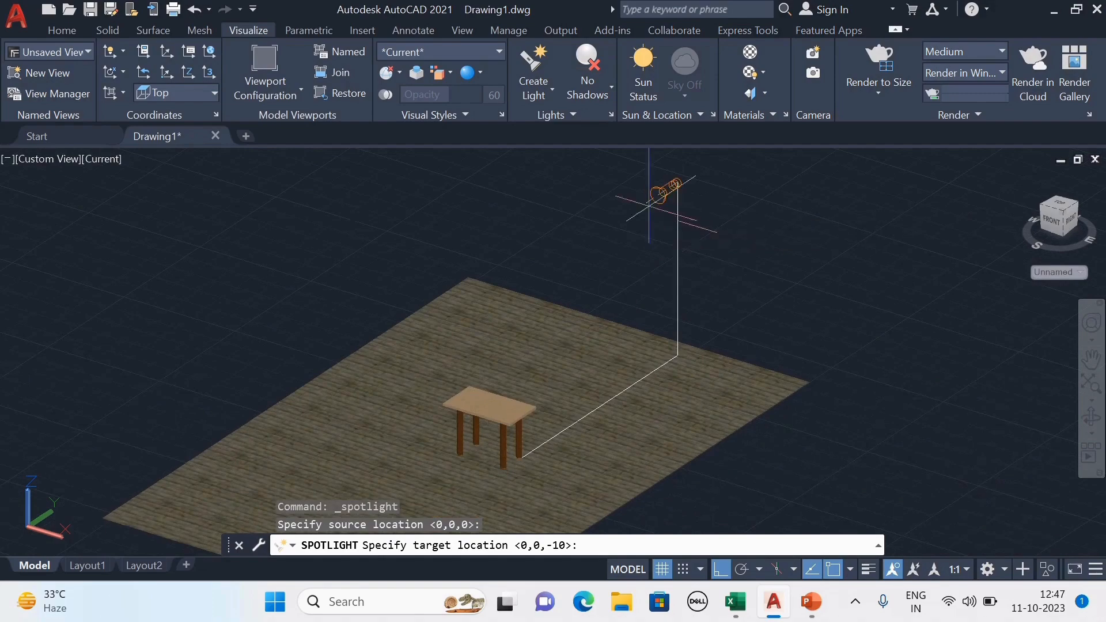
scroll(455, 403, "up", 2)
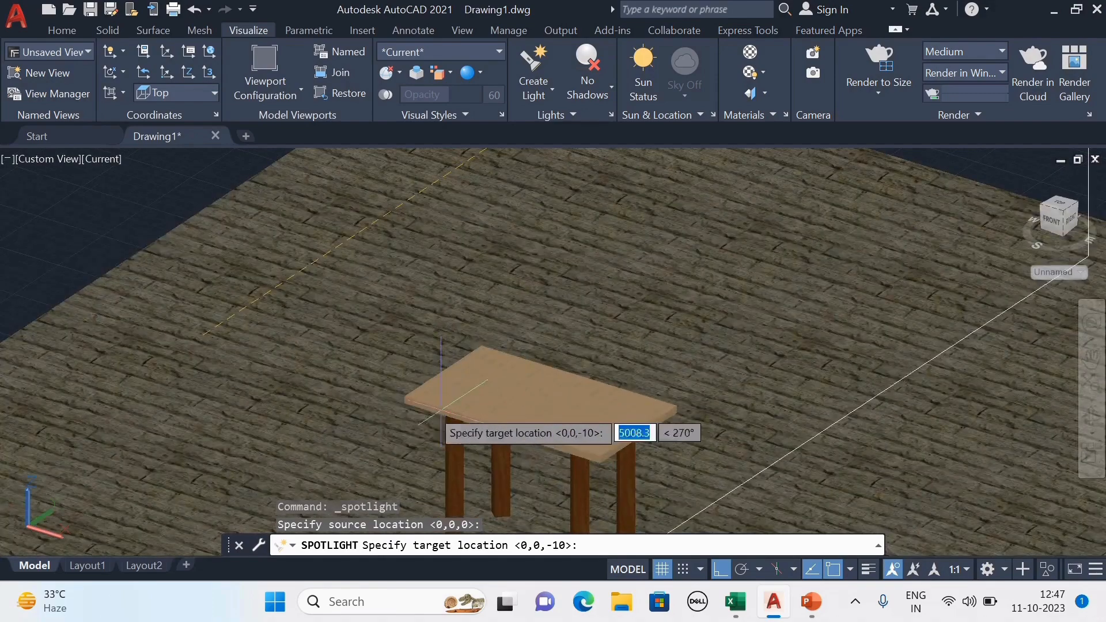
left_click(405, 399)
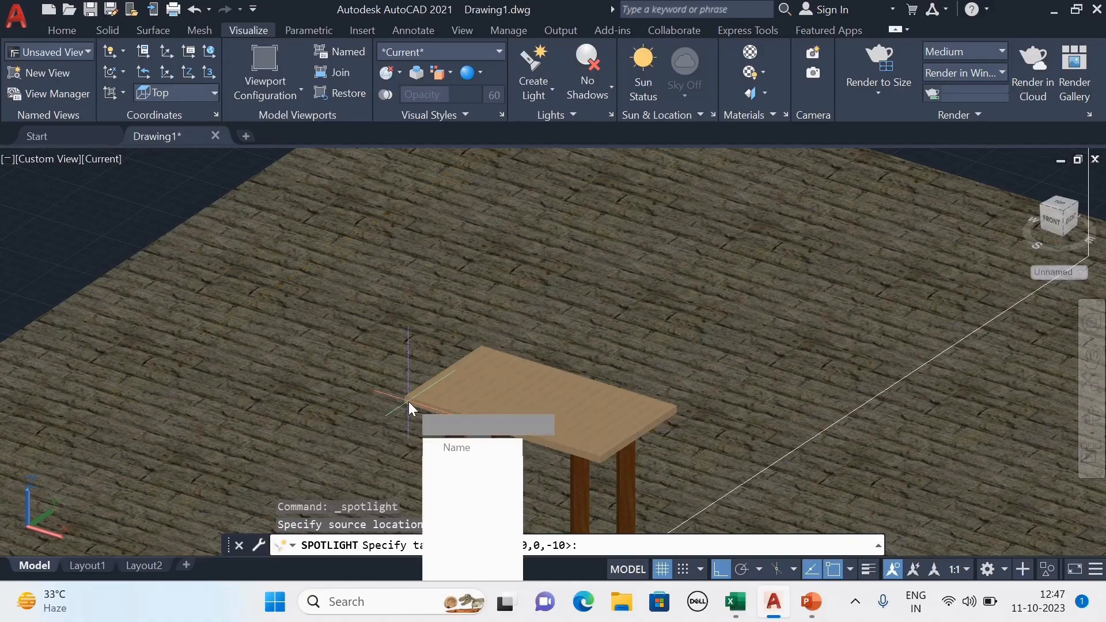
key("Return")
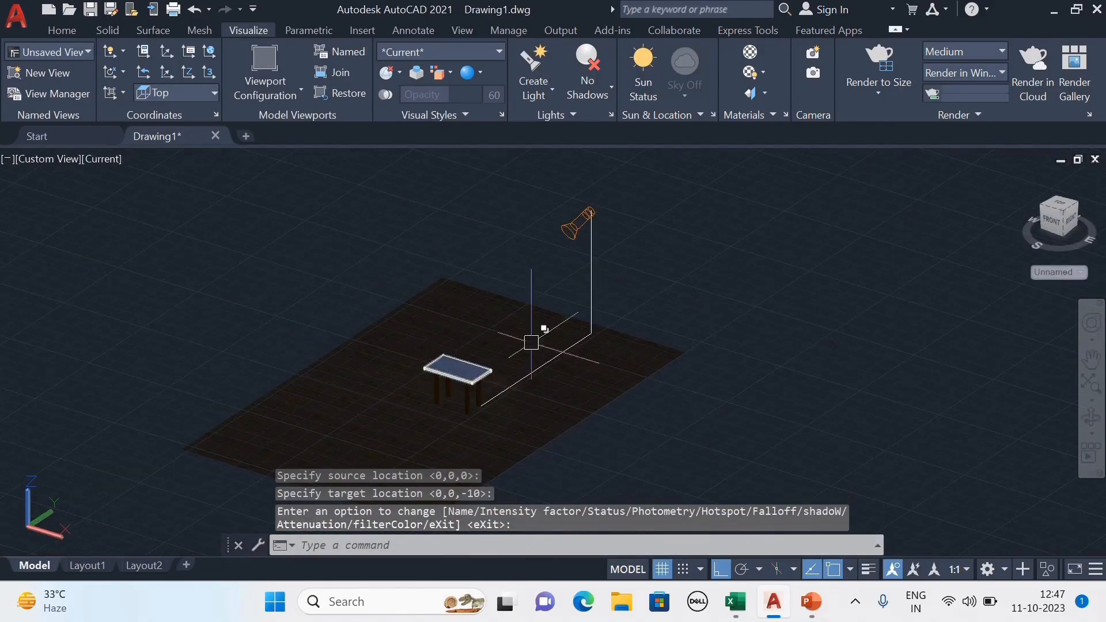
middle_click_drag(669, 293, 736, 281)
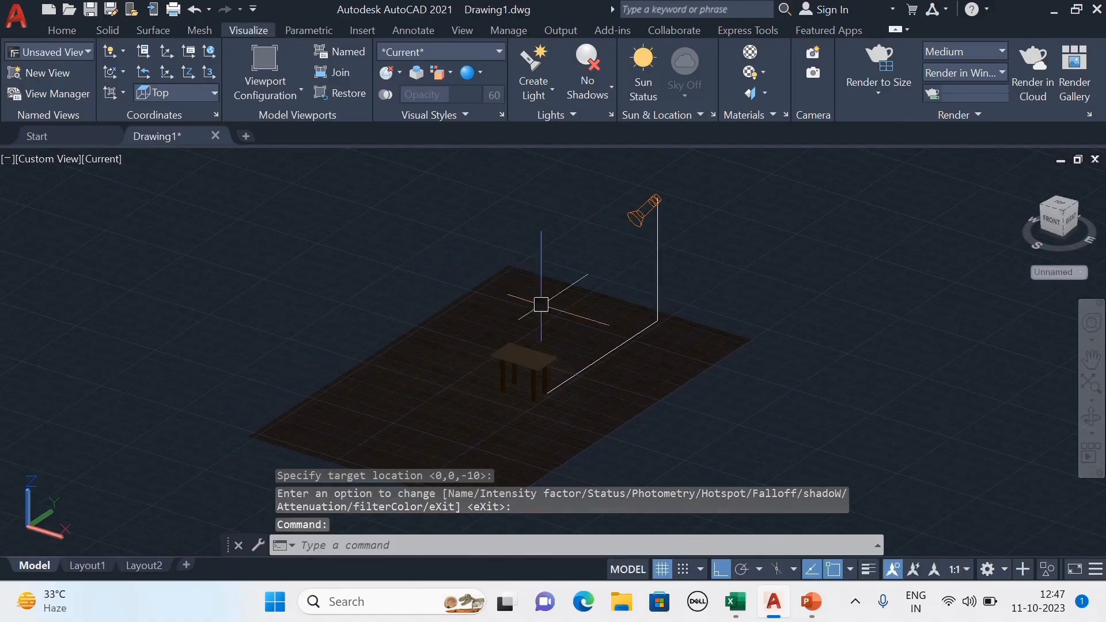
middle_click_drag(538, 306, 528, 285)
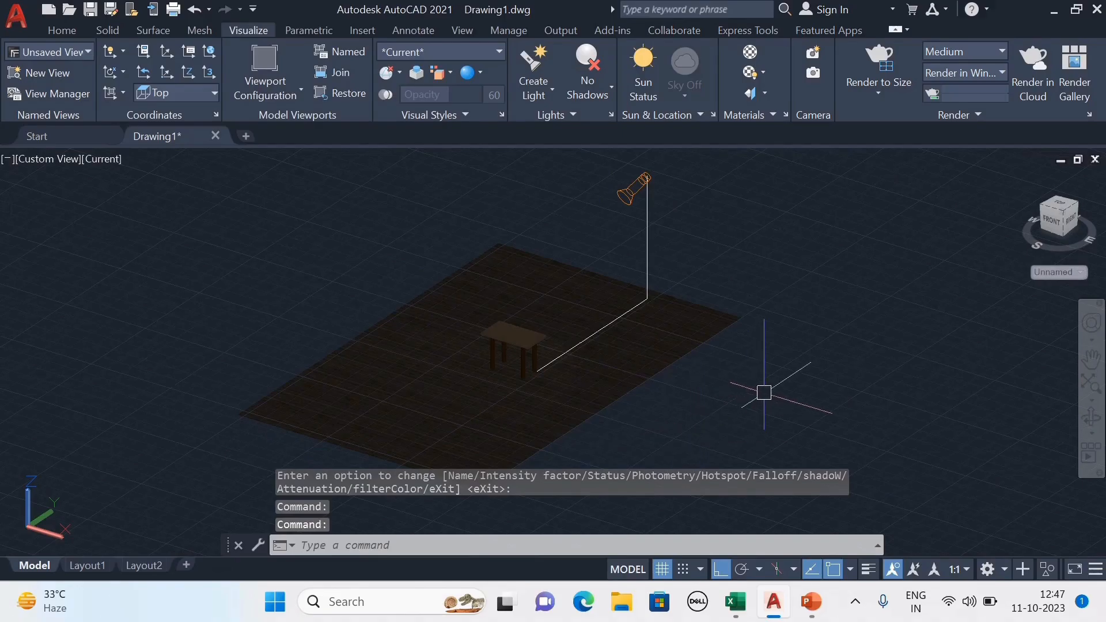
middle_click_drag(765, 393, 770, 385)
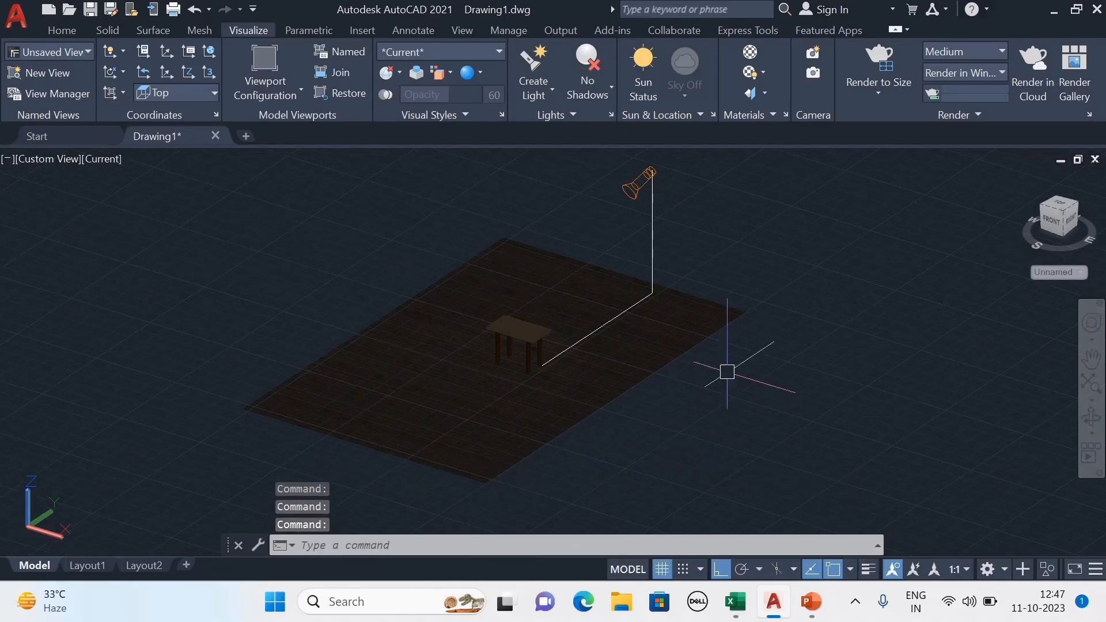
middle_click_drag(768, 287, 774, 288)
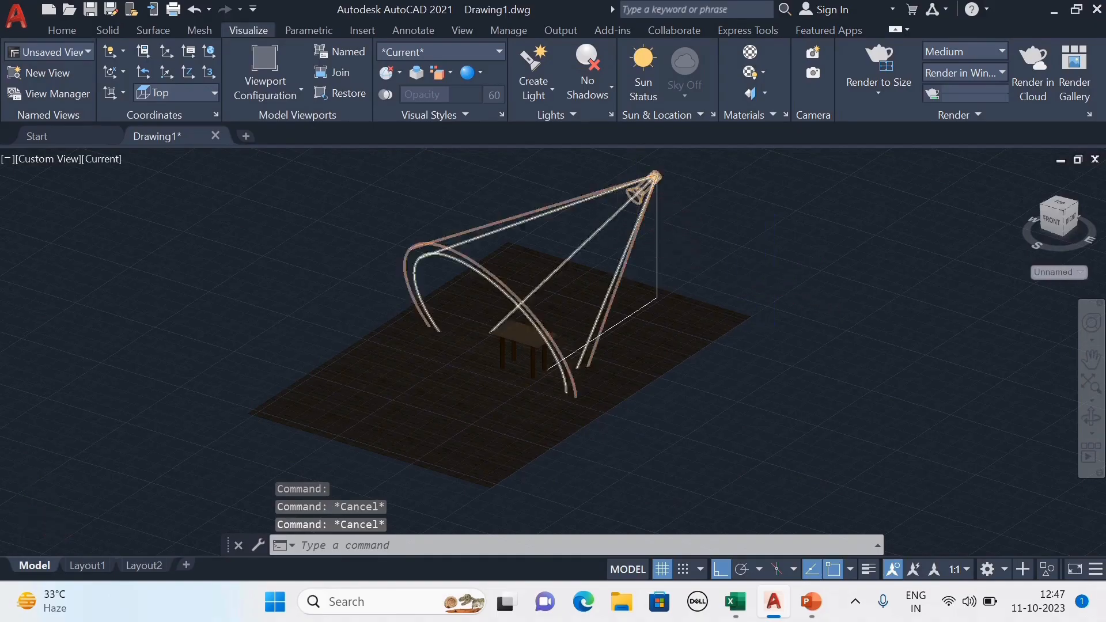
scroll(638, 191, "up", 2)
left_click(638, 191)
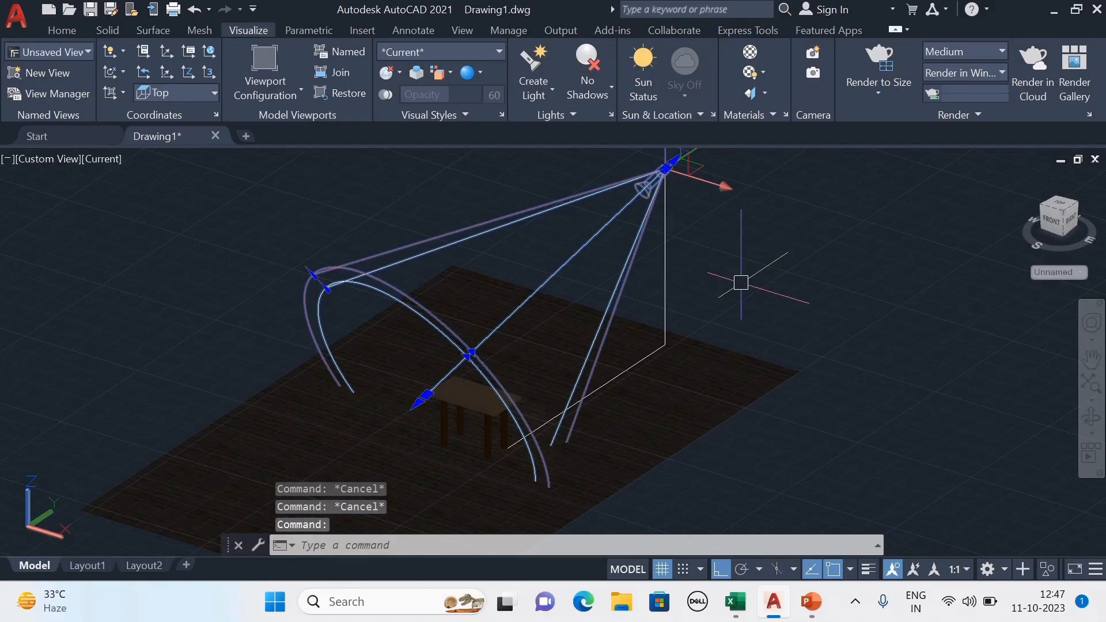
scroll(741, 283, "down", 3)
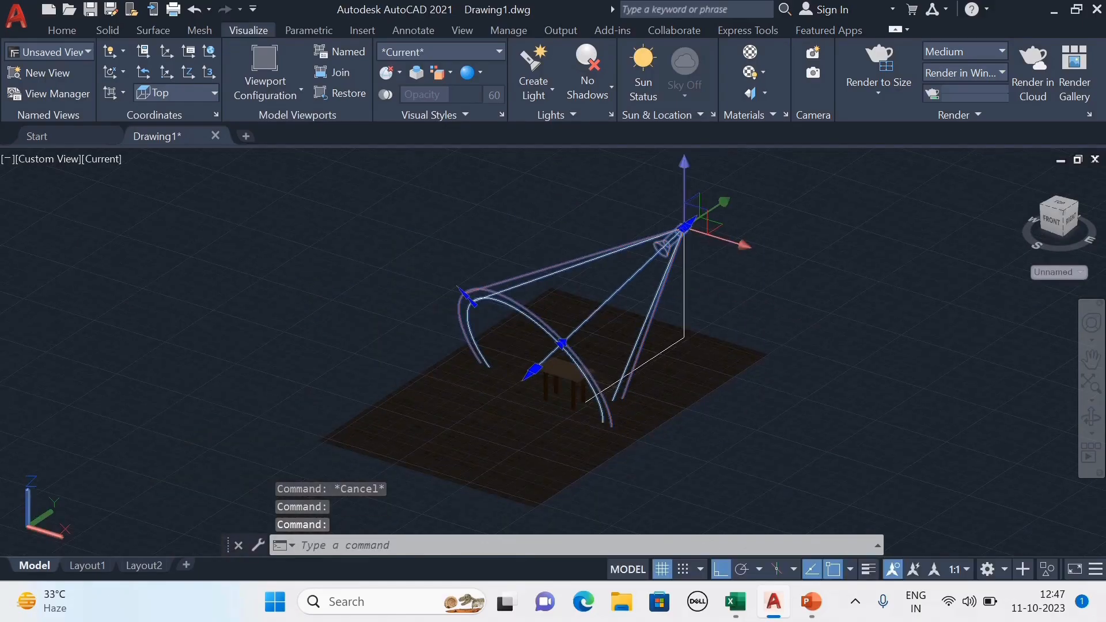
type("mo")
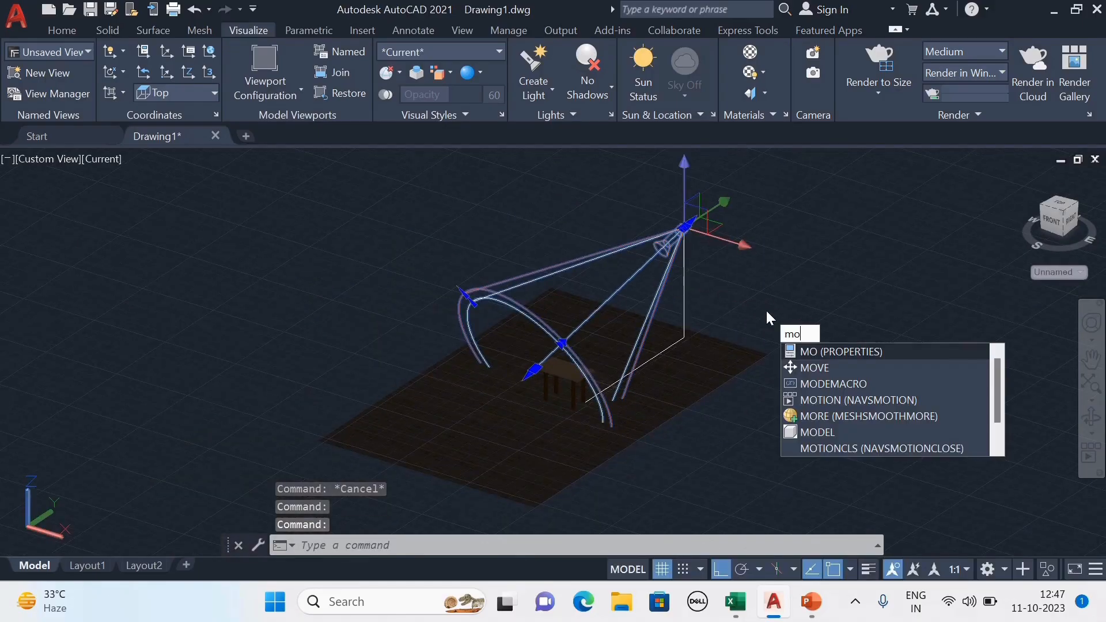
key("Return")
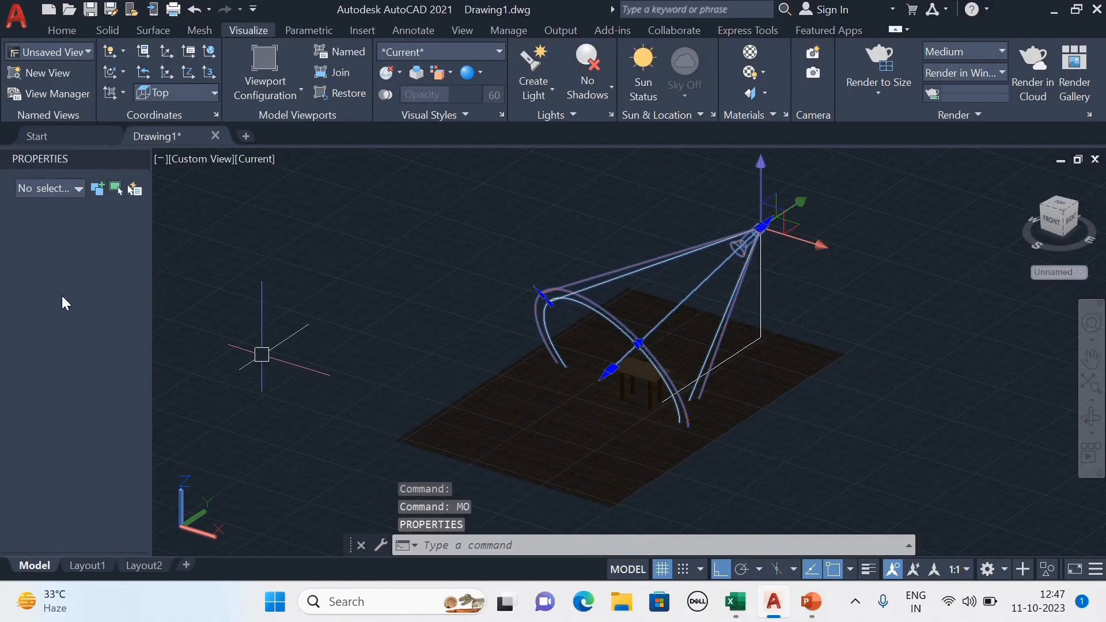
left_click(71, 187)
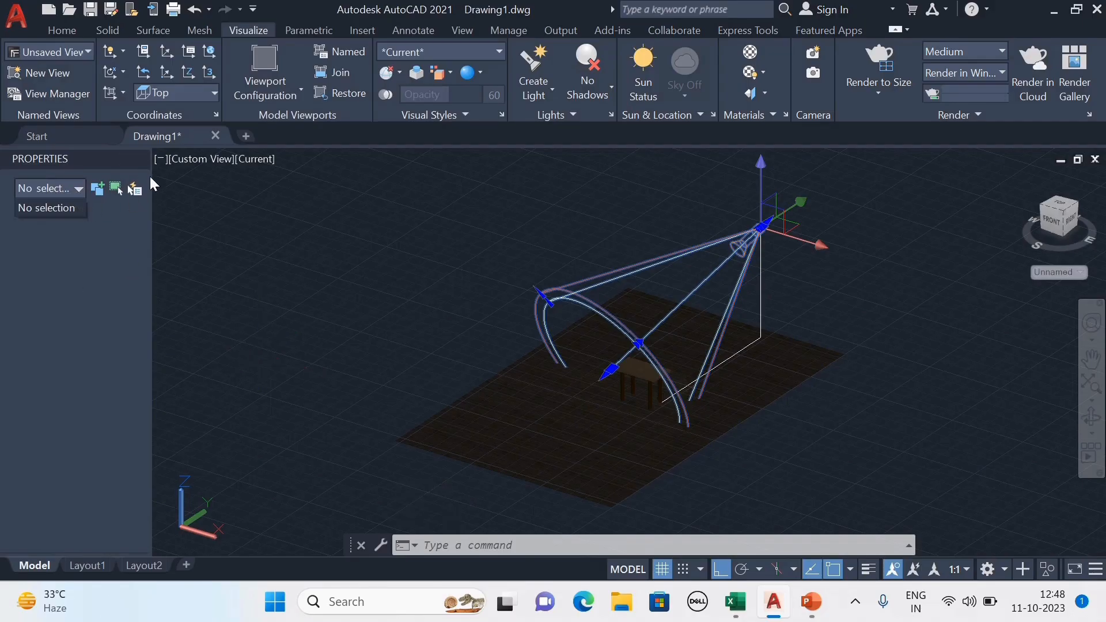
left_click(140, 160)
left_click(140, 159)
key("Escape")
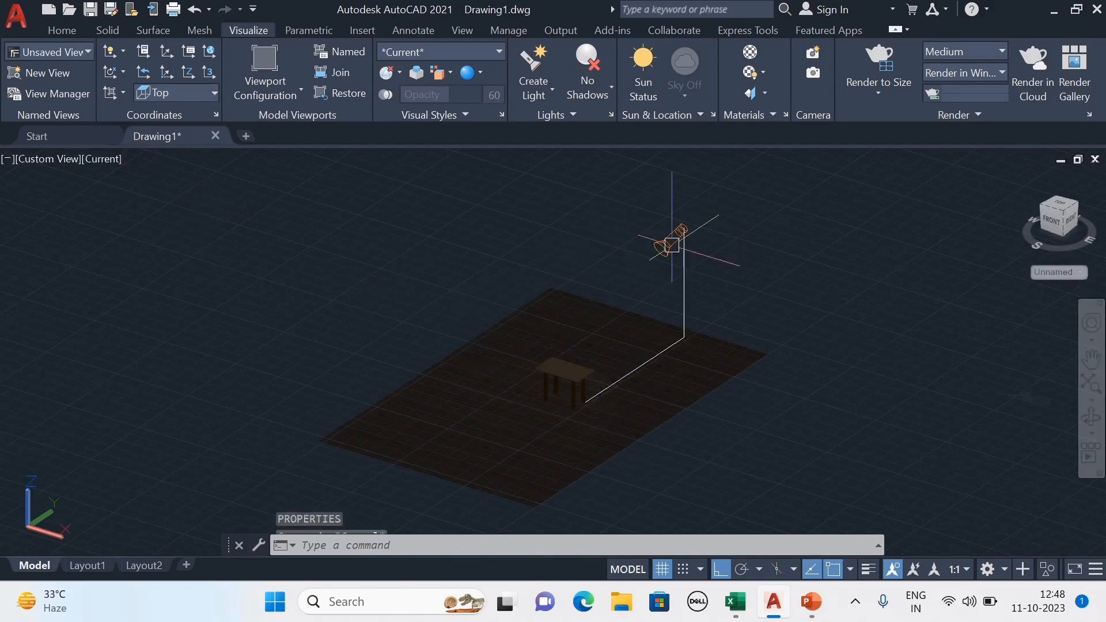
key("Escape")
key("Escape")
Open the spotlight's properties and set its intensity factor to 50.
scroll(672, 244, "up", 5)
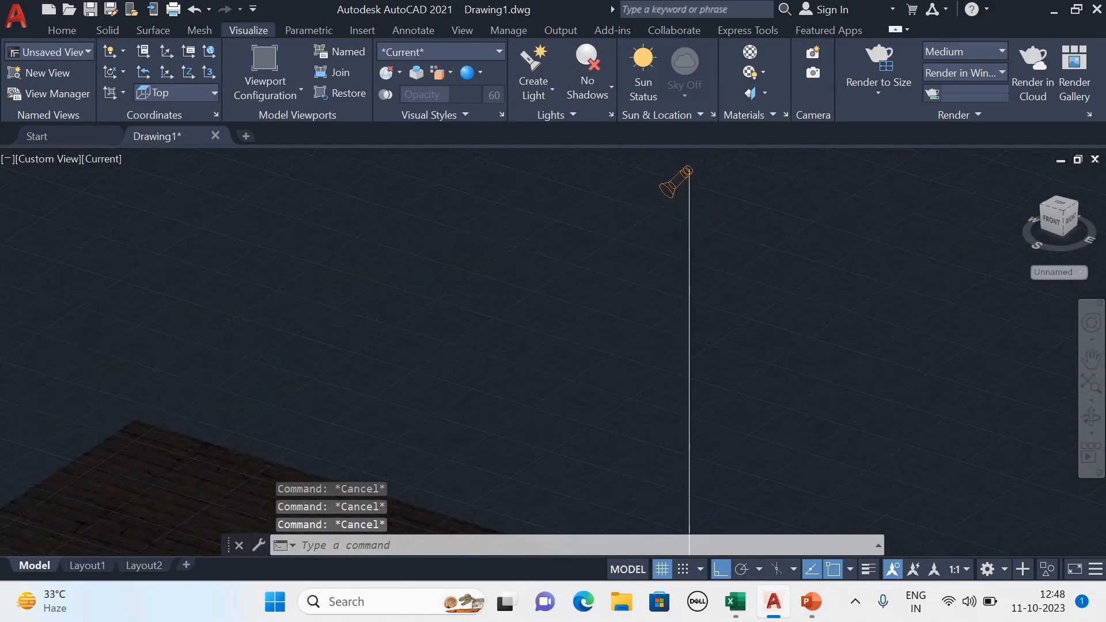
scroll(689, 175, "down", 6)
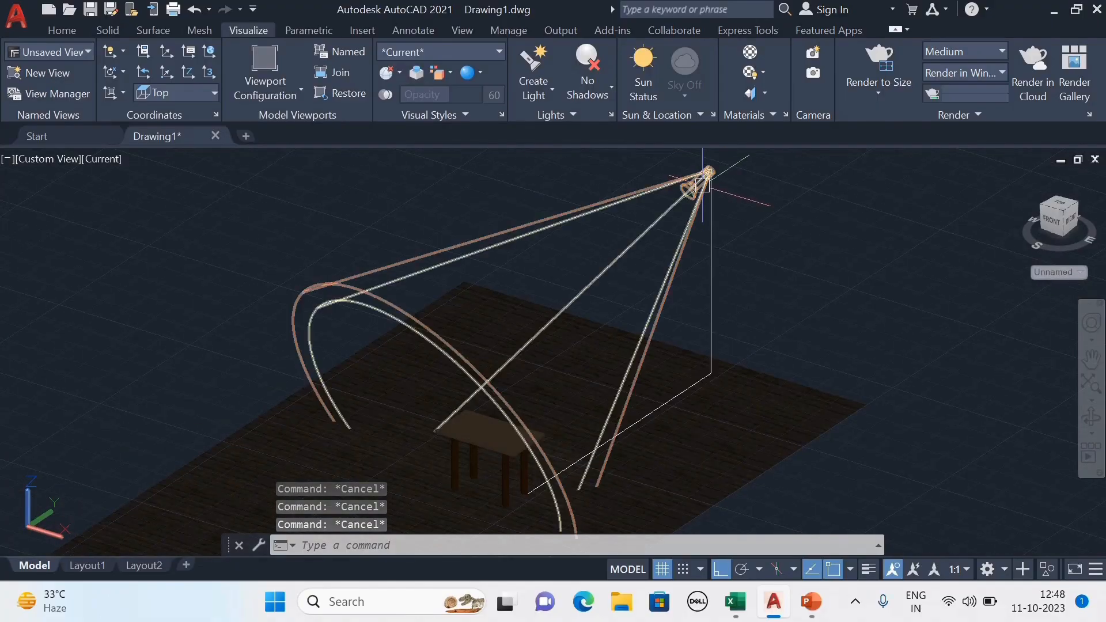
left_click(702, 185)
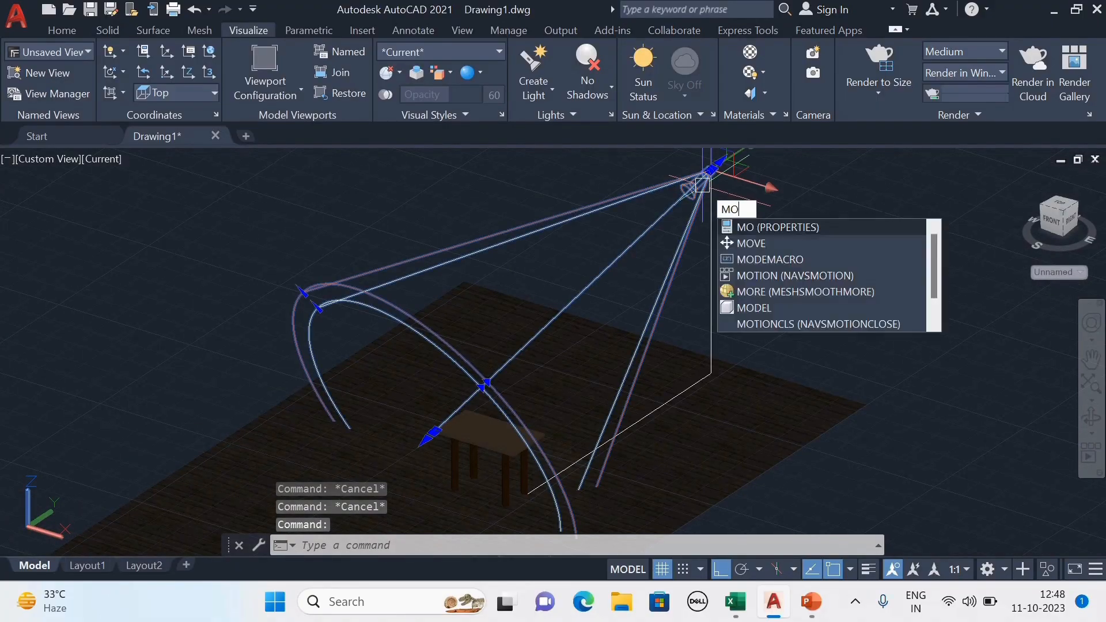
key("Return")
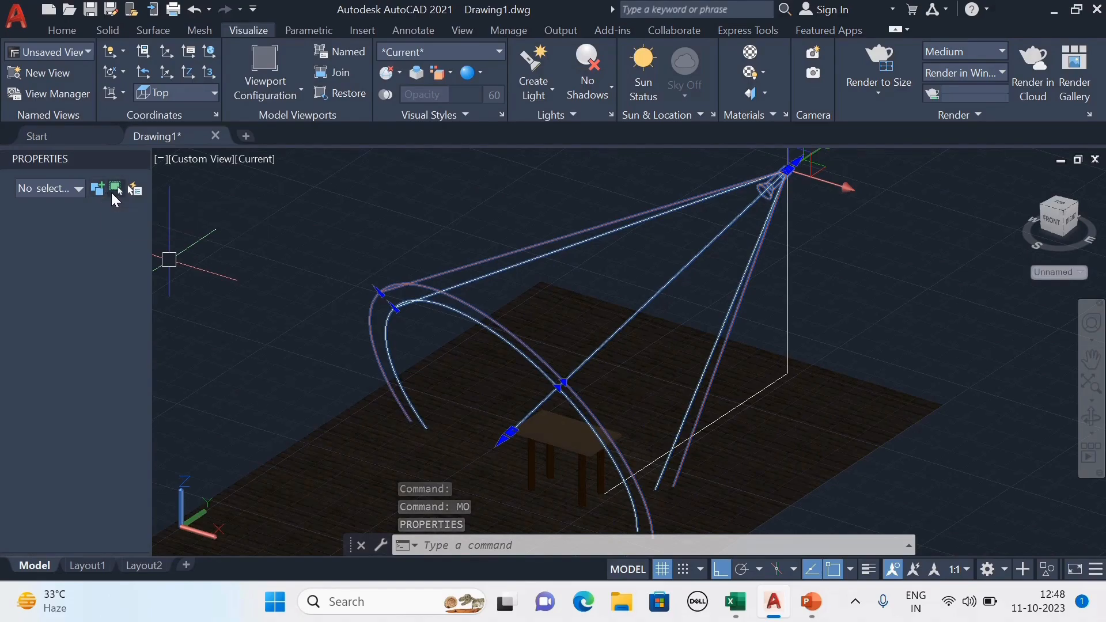
left_click(113, 192)
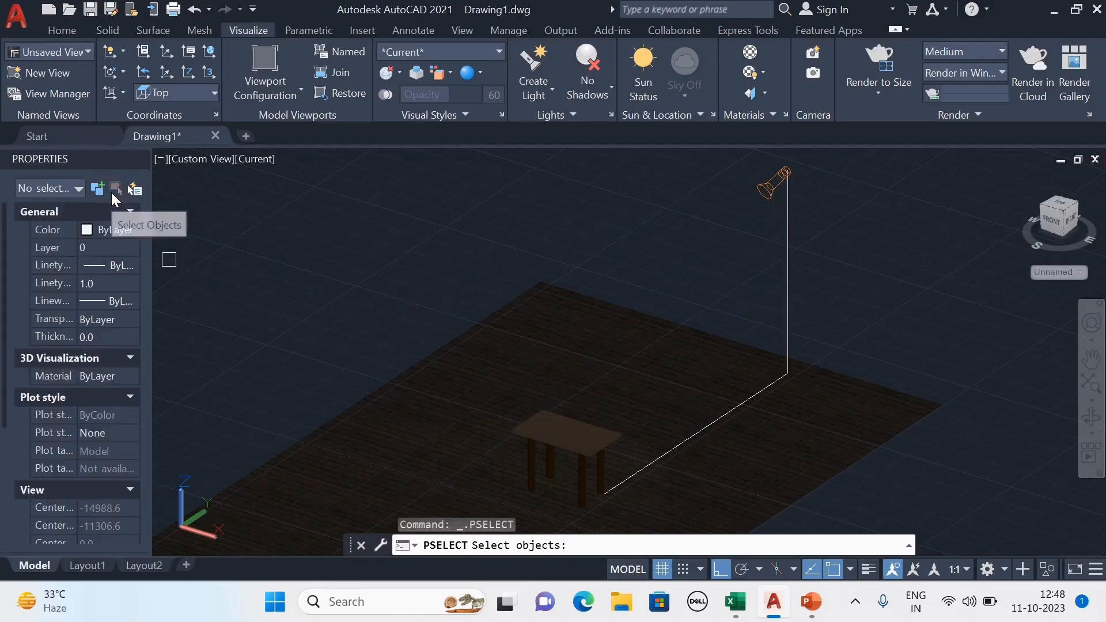
scroll(59, 307, "down", 5)
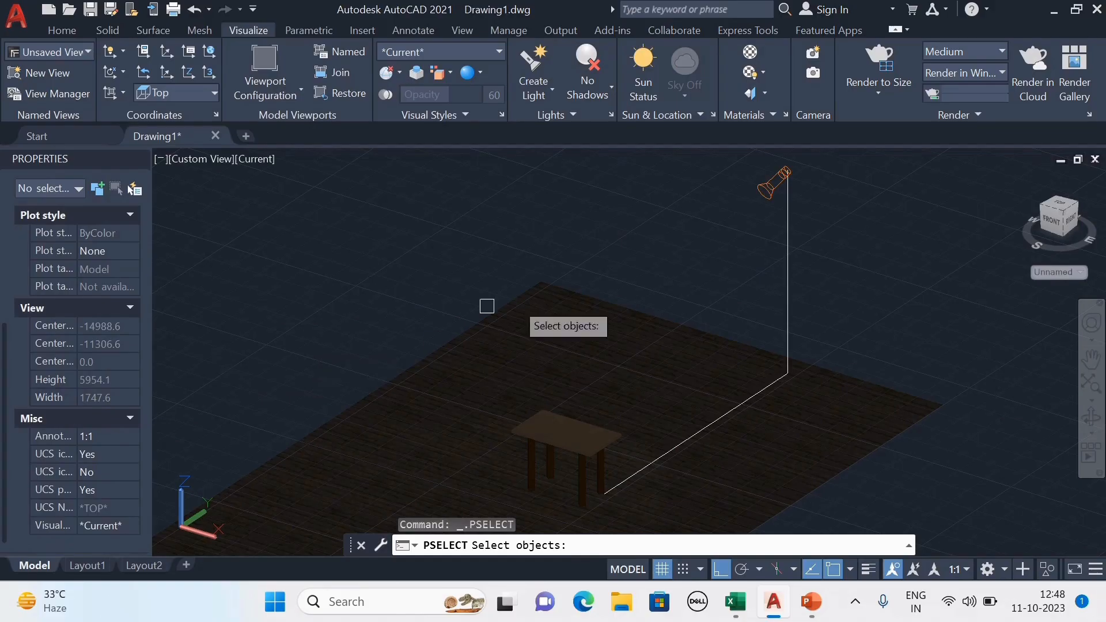
scroll(493, 306, "up", 2)
scroll(680, 254, "down", 3)
scroll(92, 364, "up", 4)
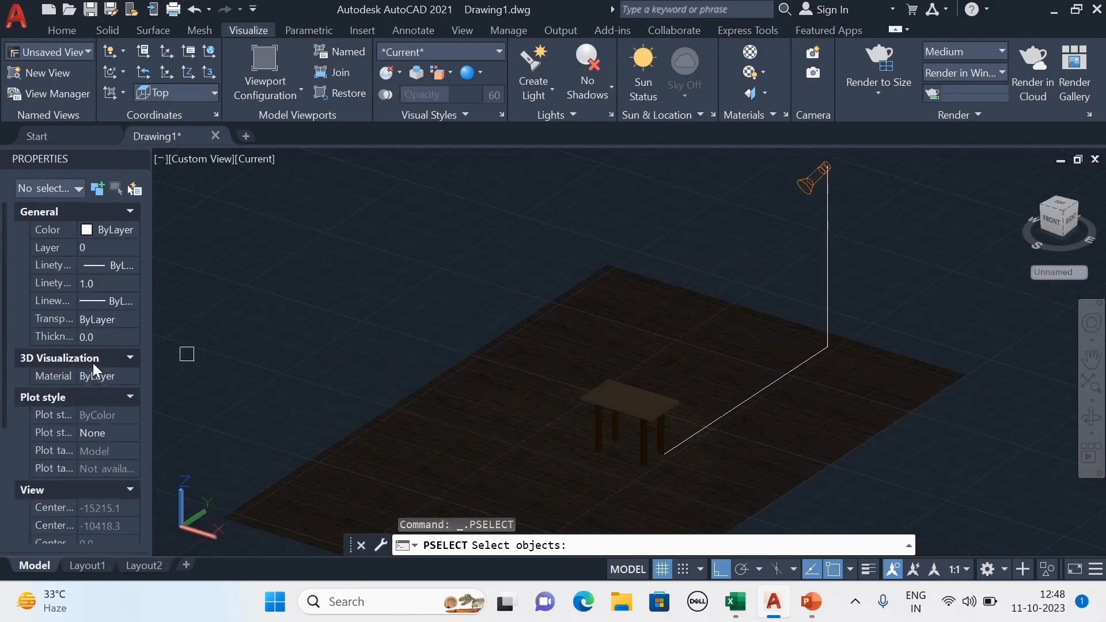
key("Escape")
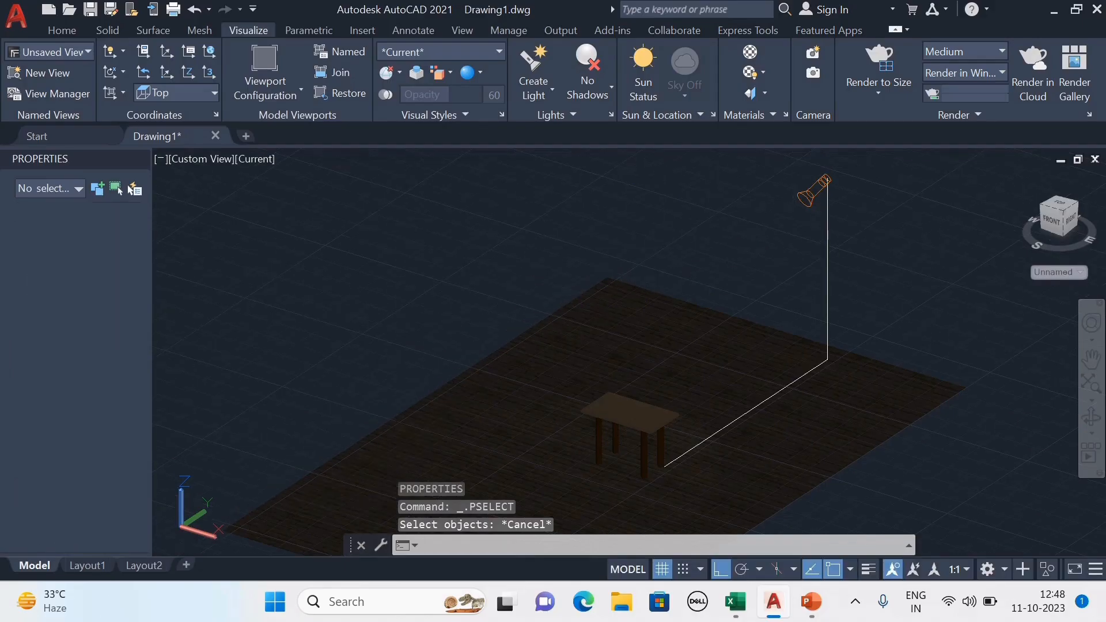
left_click(813, 201)
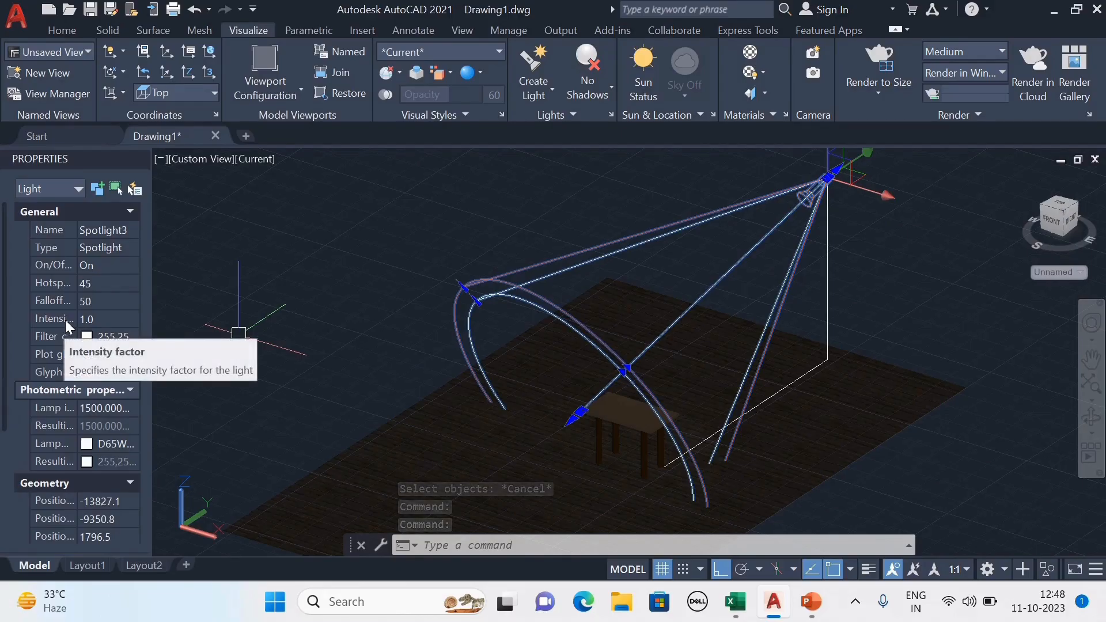
left_click(98, 320)
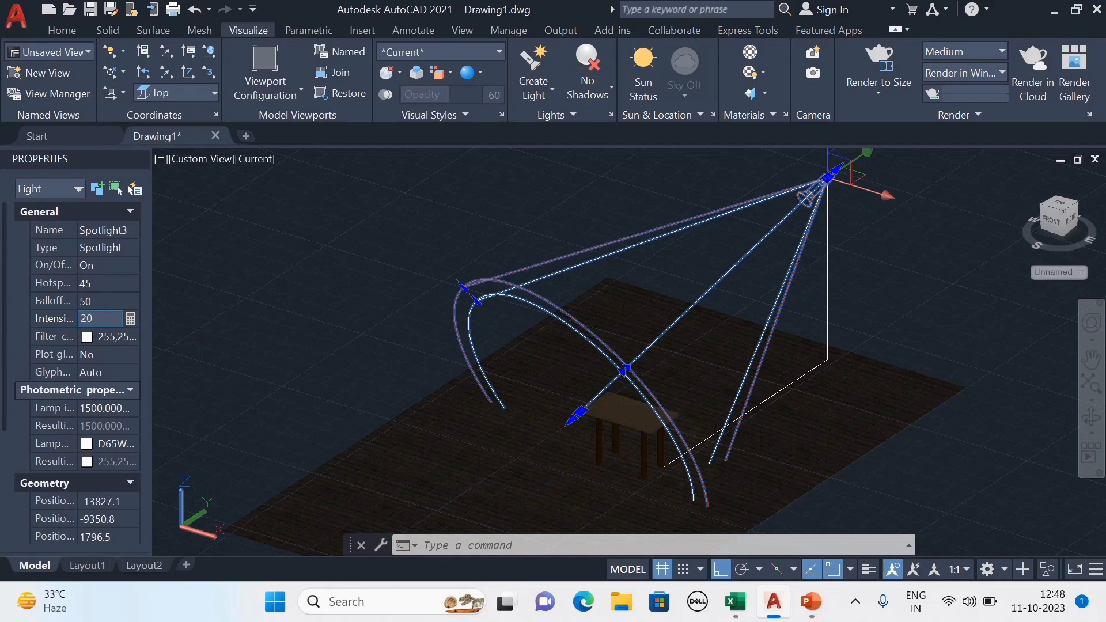
key("Return")
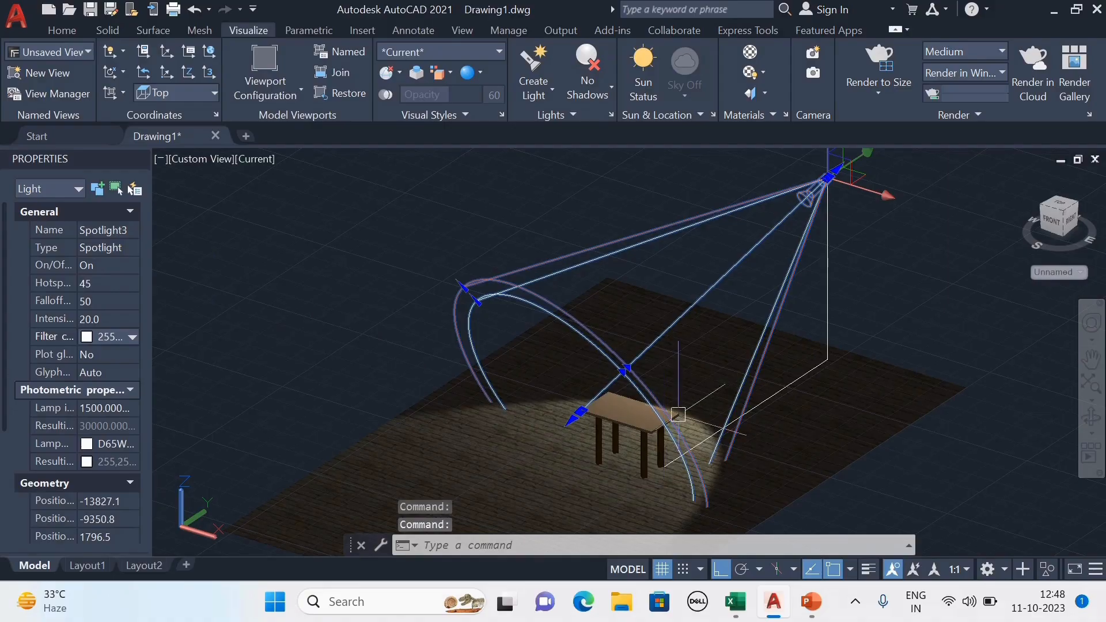
left_click(125, 319)
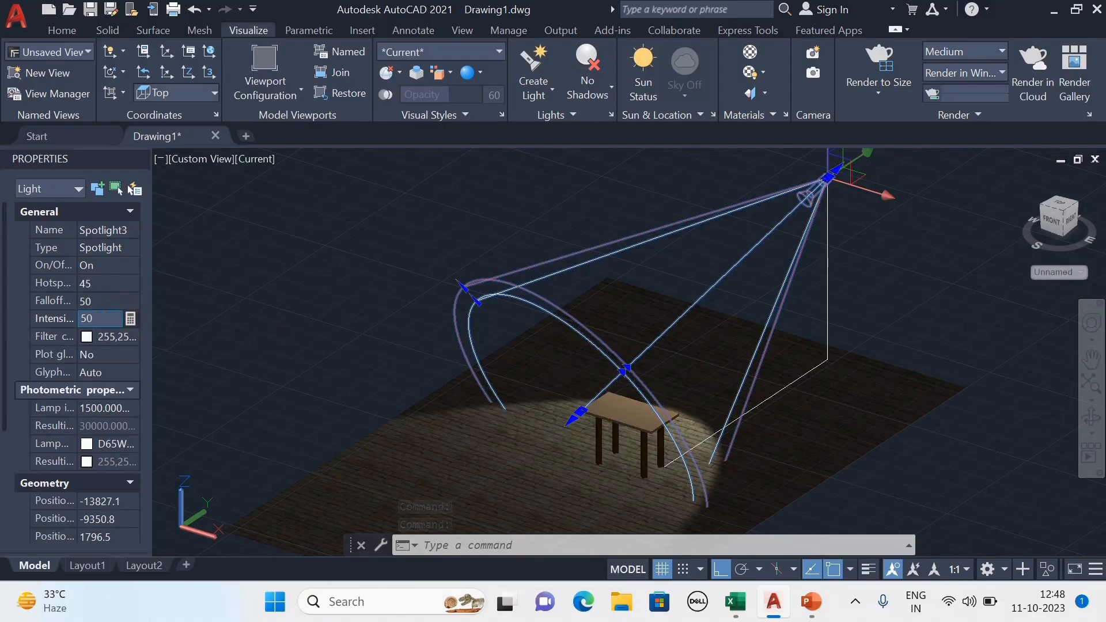
key("Return")
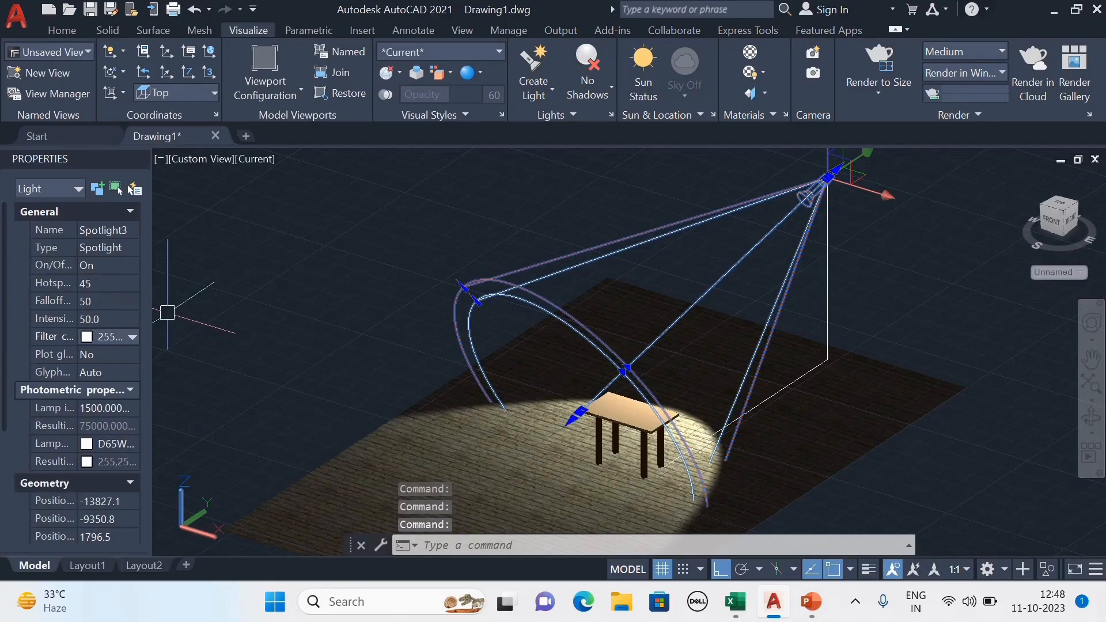
Try to widen the spotlight's falloff cone by stretching its grip, then undo the grip edit.
middle_click_drag(538, 412, 520, 316)
scroll(541, 414, "down", 3)
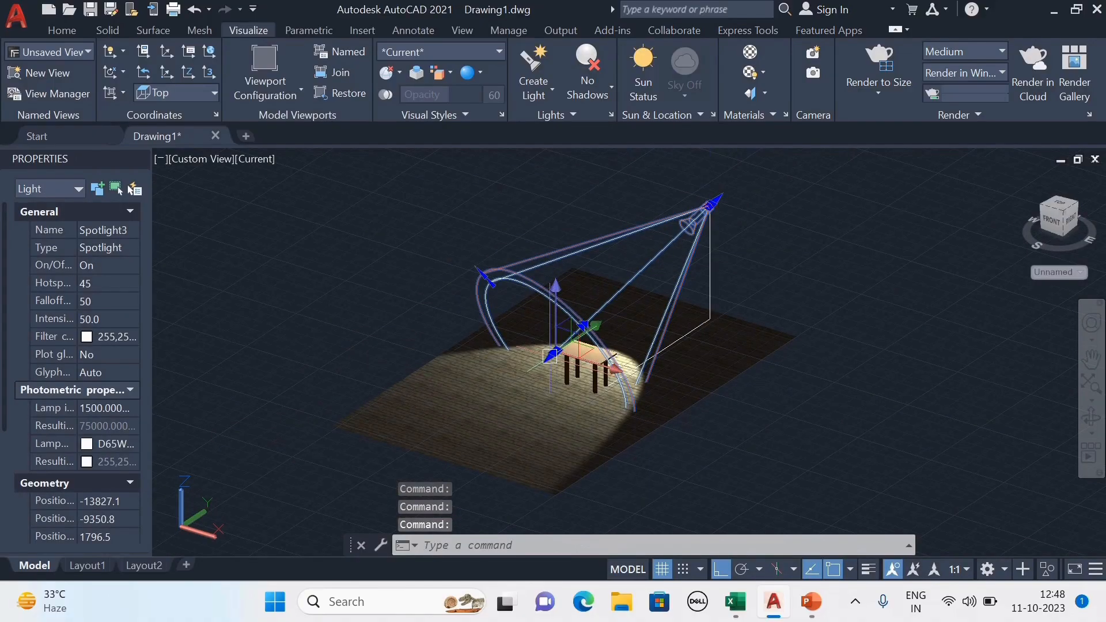
left_click(555, 351)
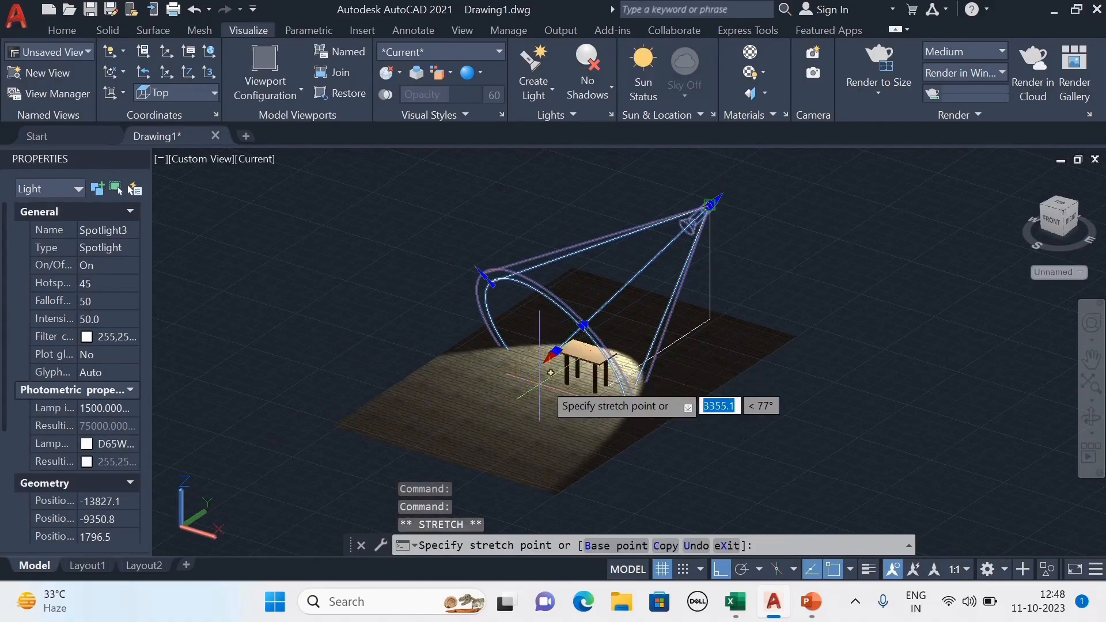
key("Escape")
scroll(654, 300, "up", 3)
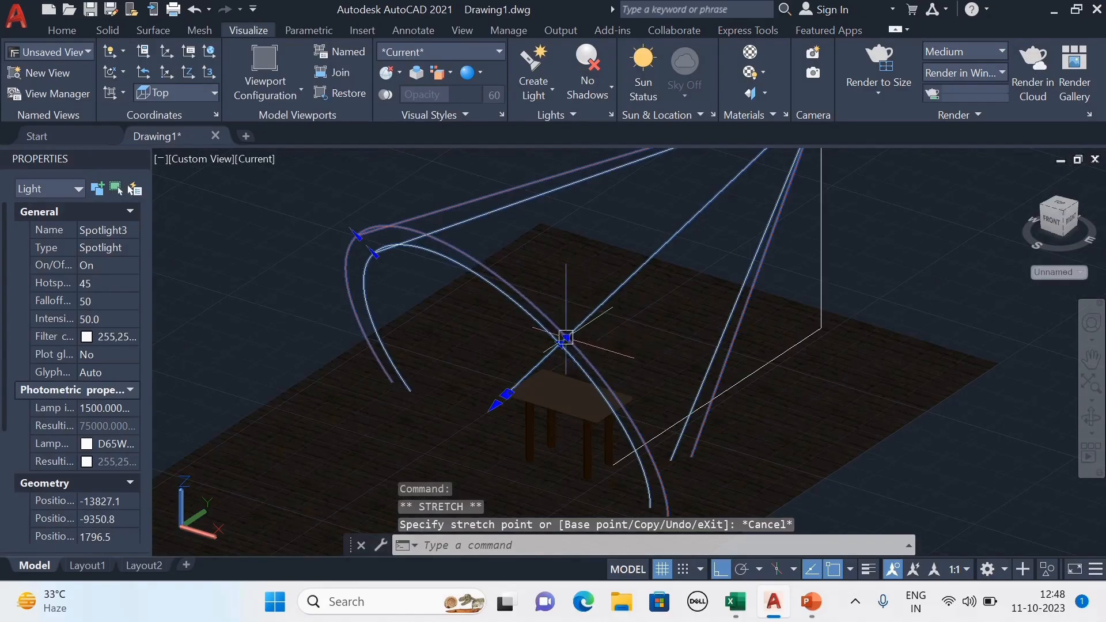
left_click(567, 337)
scroll(576, 323, "down", 3)
left_click(600, 303)
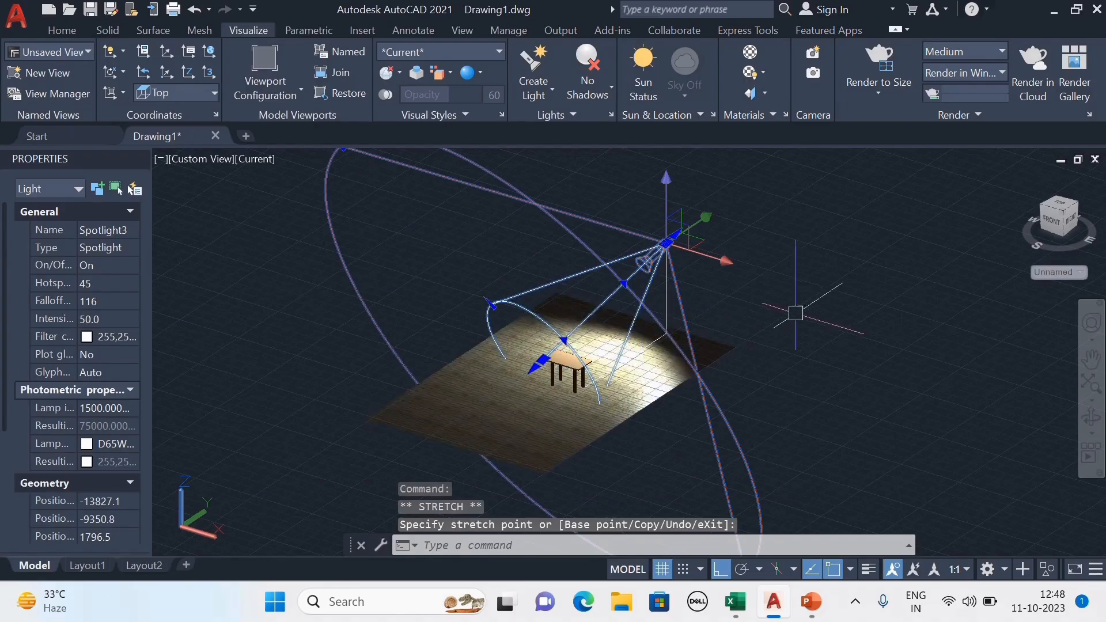
key("Escape")
key("ctrl+z")
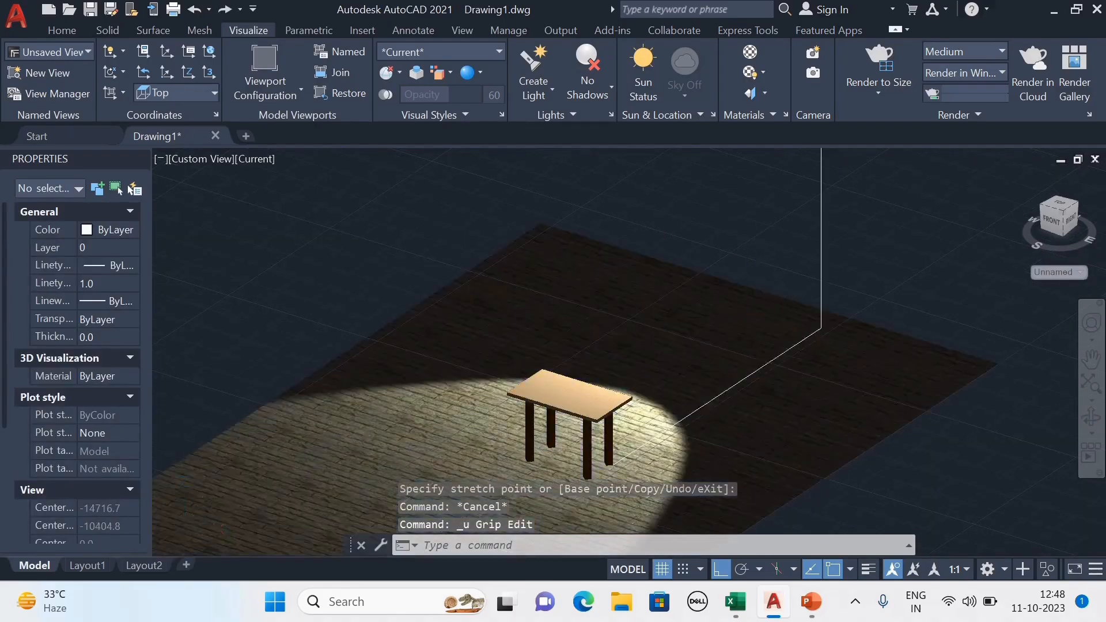
Close the Properties palette.
scroll(772, 320, "down", 3)
scroll(847, 248, "up", 2)
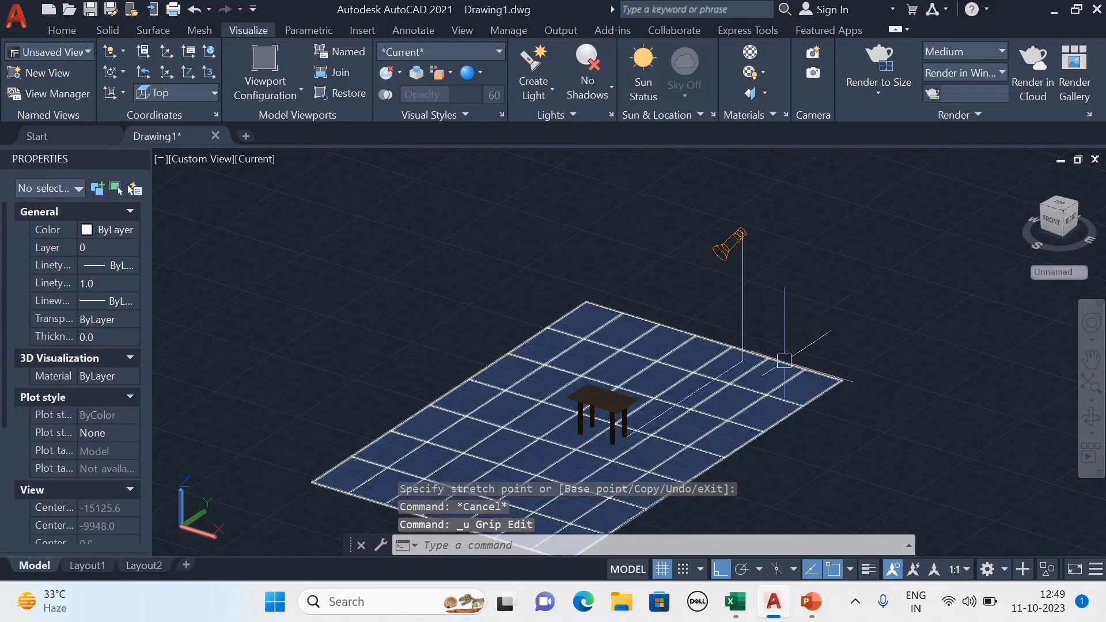
middle_click_drag(912, 430, 901, 398)
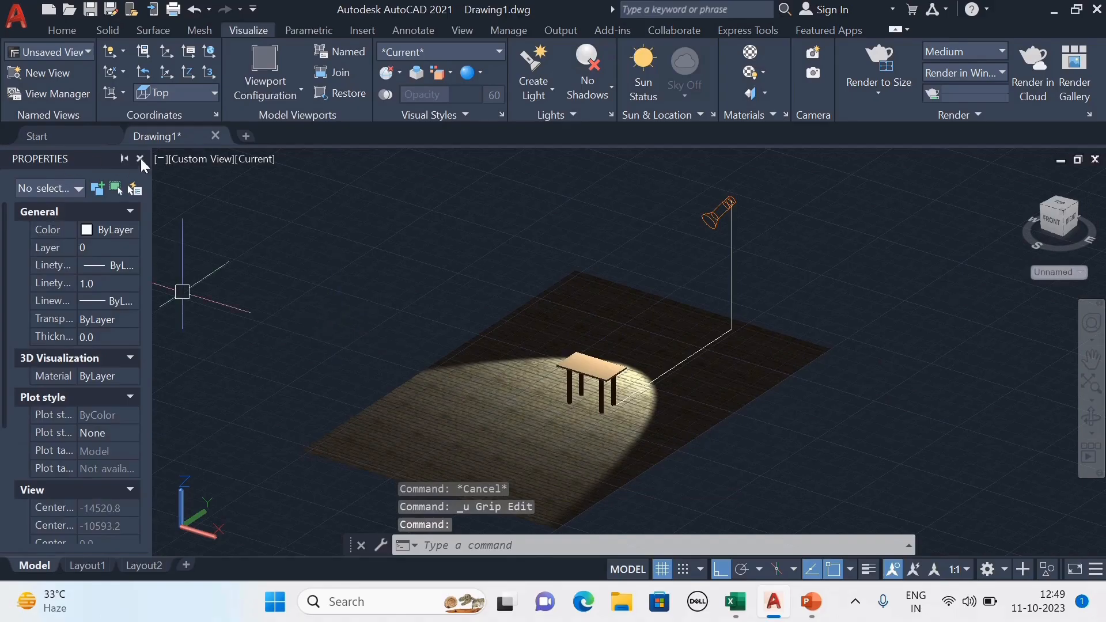
left_click(141, 158)
scroll(669, 444, "up", 3)
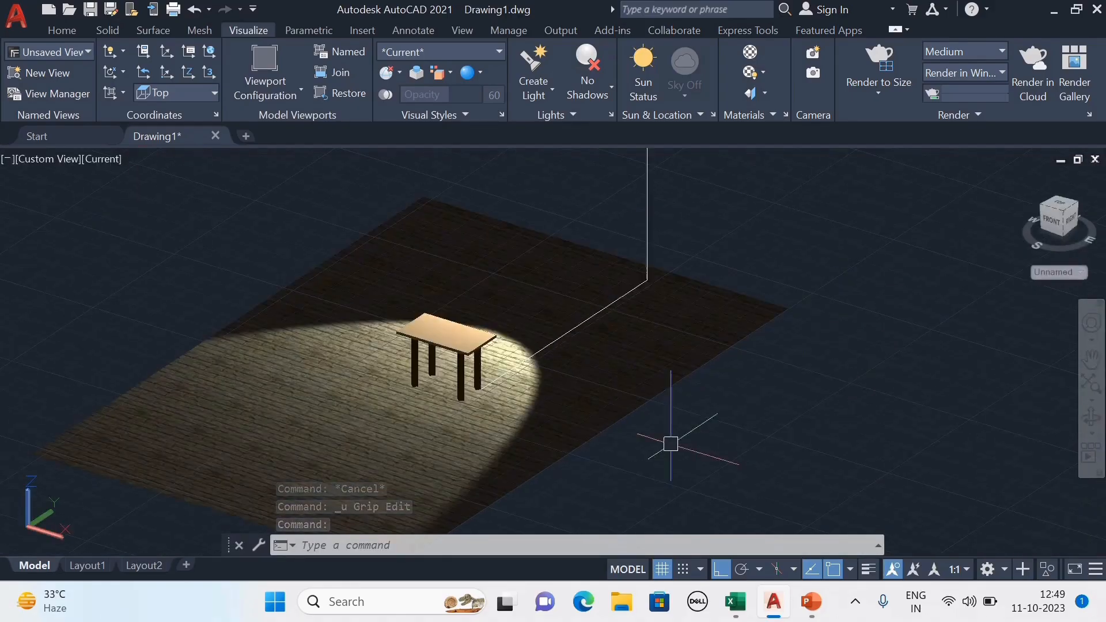
scroll(701, 419, "down", 4)
middle_click_drag(711, 379, 801, 344)
scroll(798, 237, "up", 2)
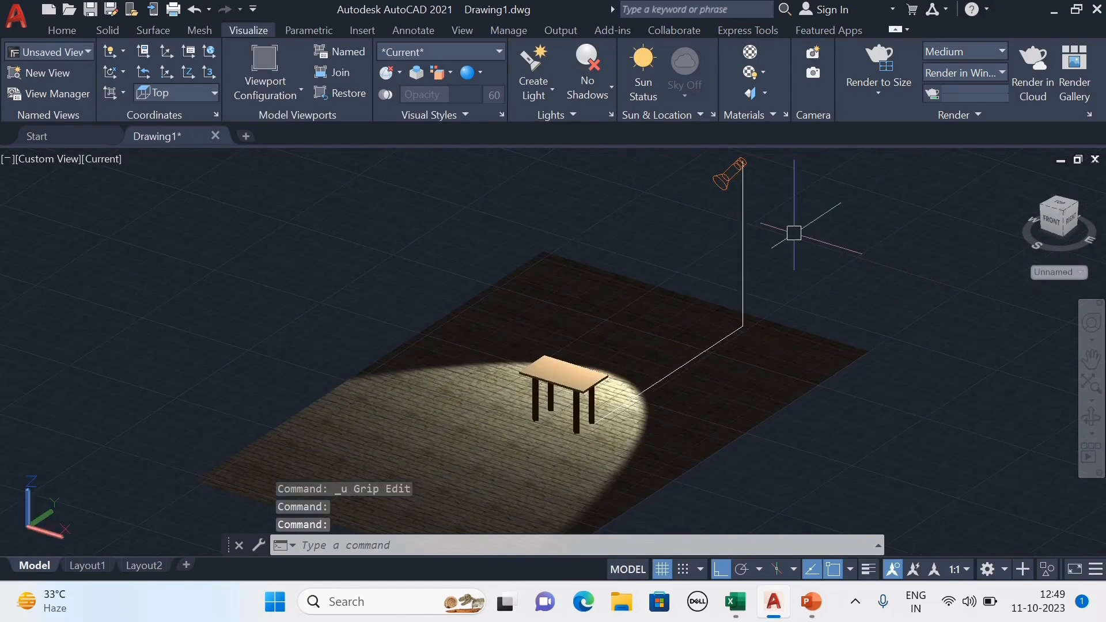
scroll(582, 377, "down", 4)
scroll(658, 287, "up", 3)
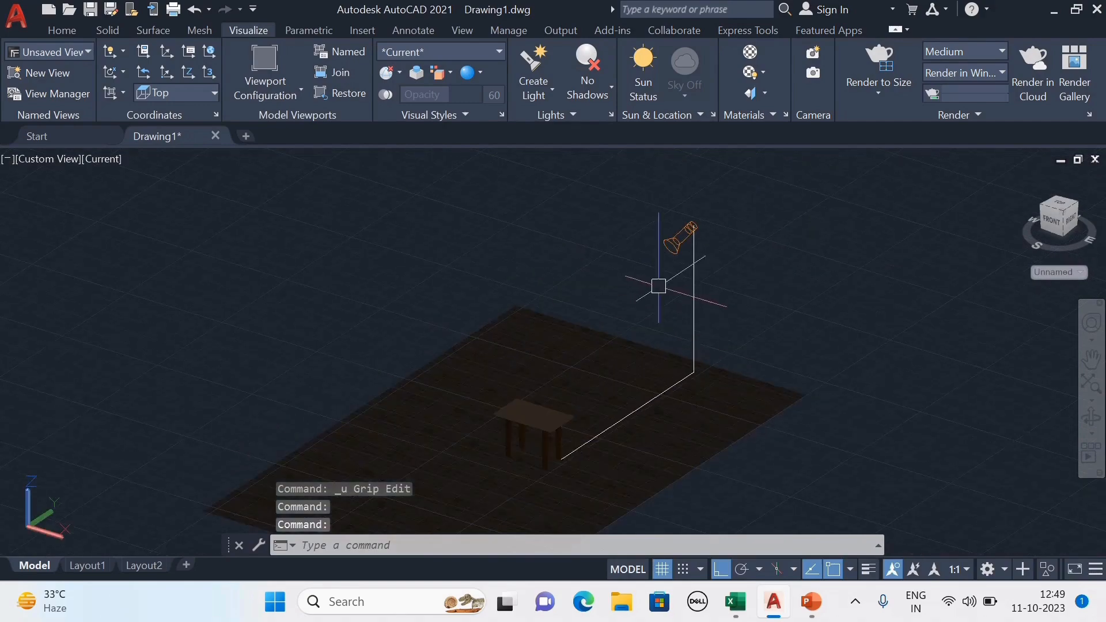
middle_click_drag(900, 322, 897, 299)
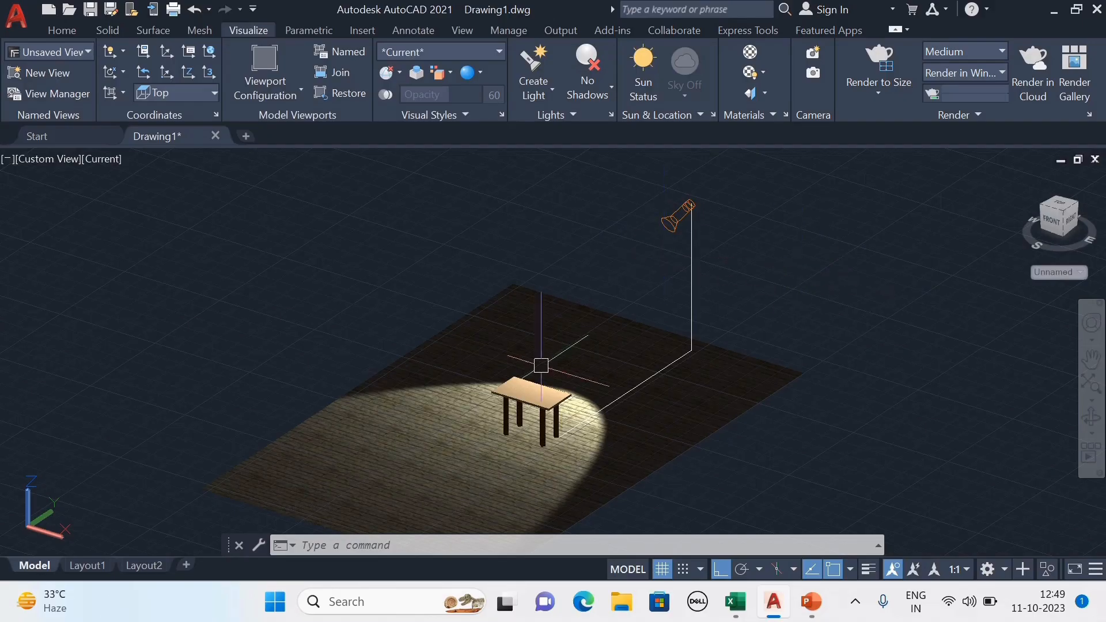
Select the spotlight and stretch its falloff grip outward to widen the light cone.
left_click(669, 226)
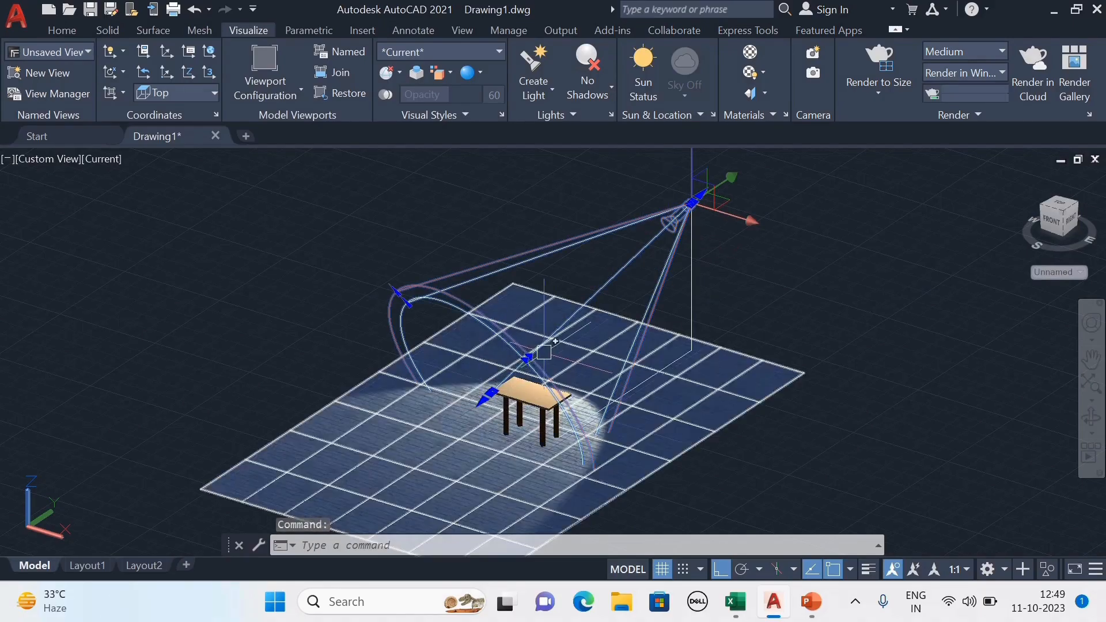
left_click(396, 291)
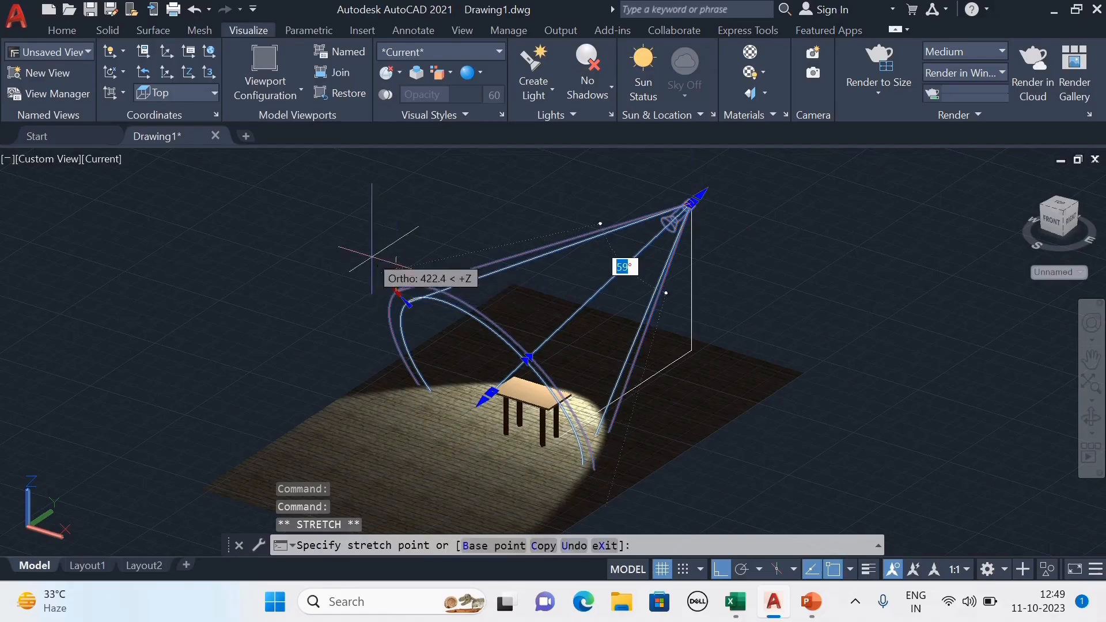
left_click(351, 239)
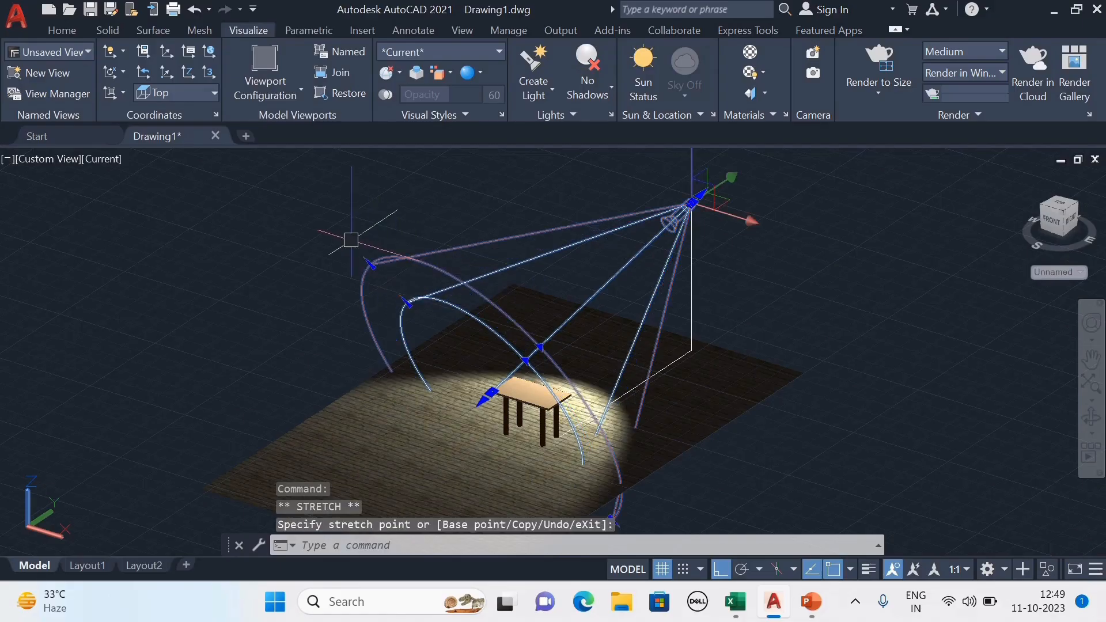
scroll(400, 274, "down", 2)
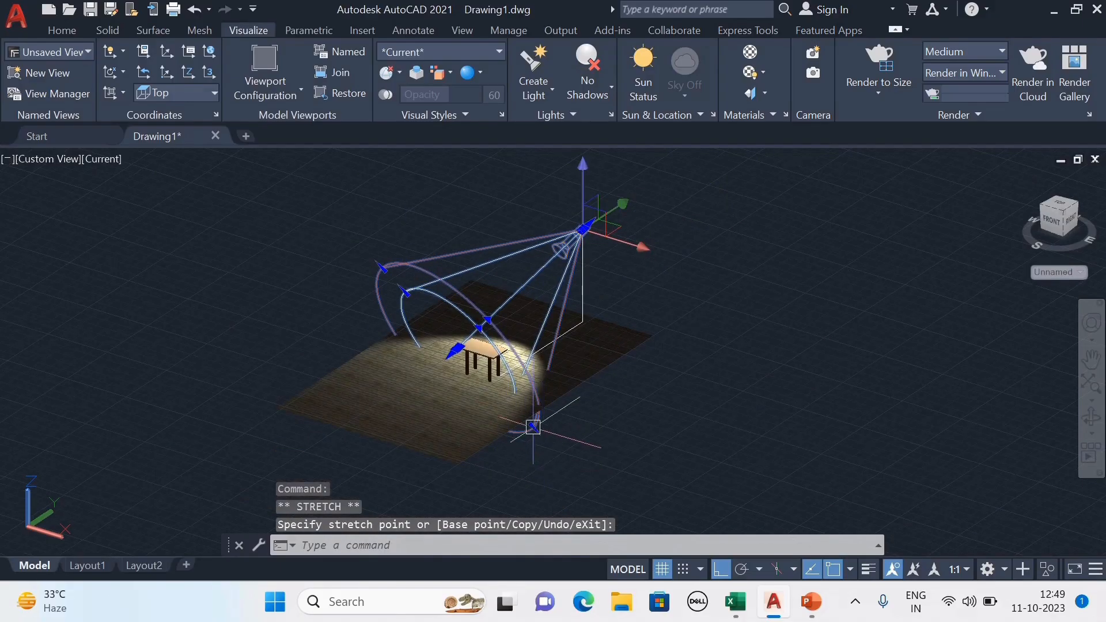
Try stretching the spotlight's falloff grip toward the table, then undo the grip edit.
scroll(474, 328, "up", 2)
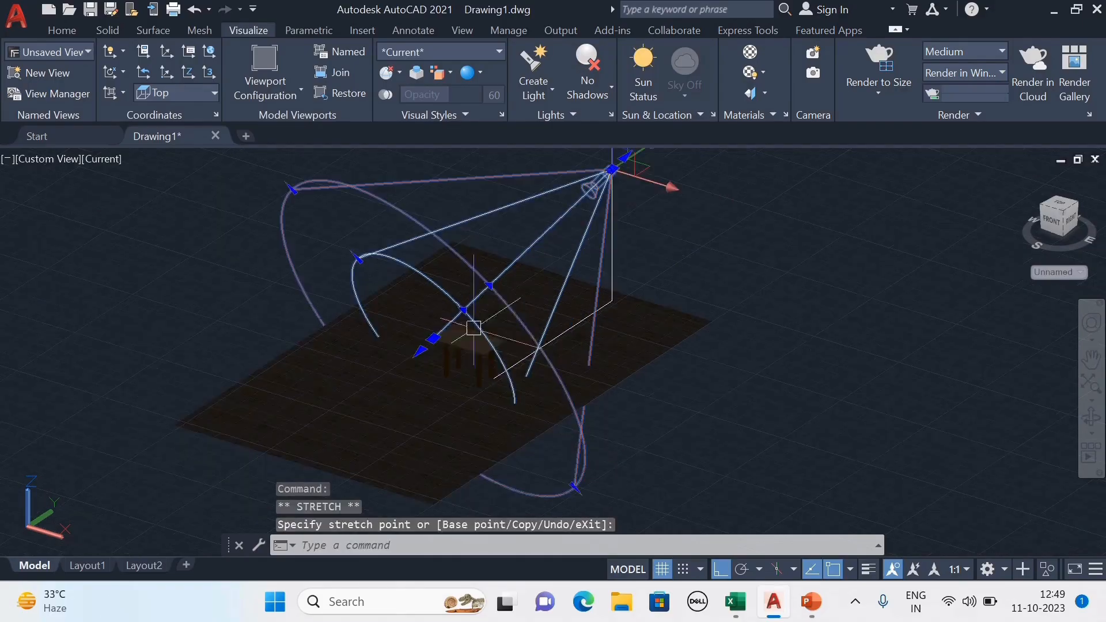
left_click(420, 350)
left_click(478, 300)
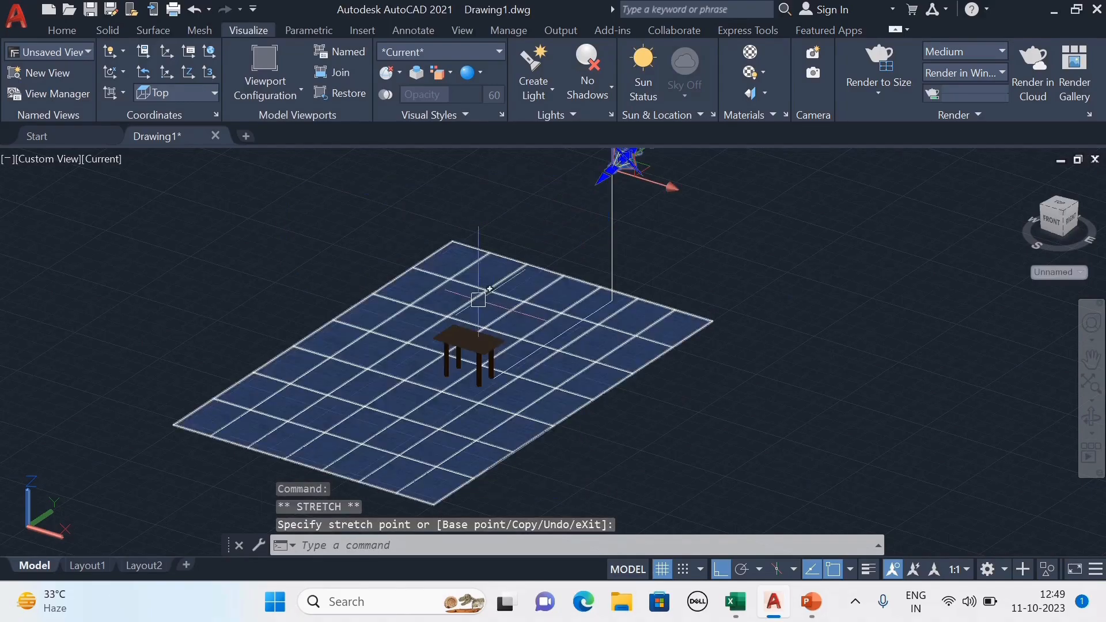
scroll(580, 374, "down", 2)
key("ctrl+z")
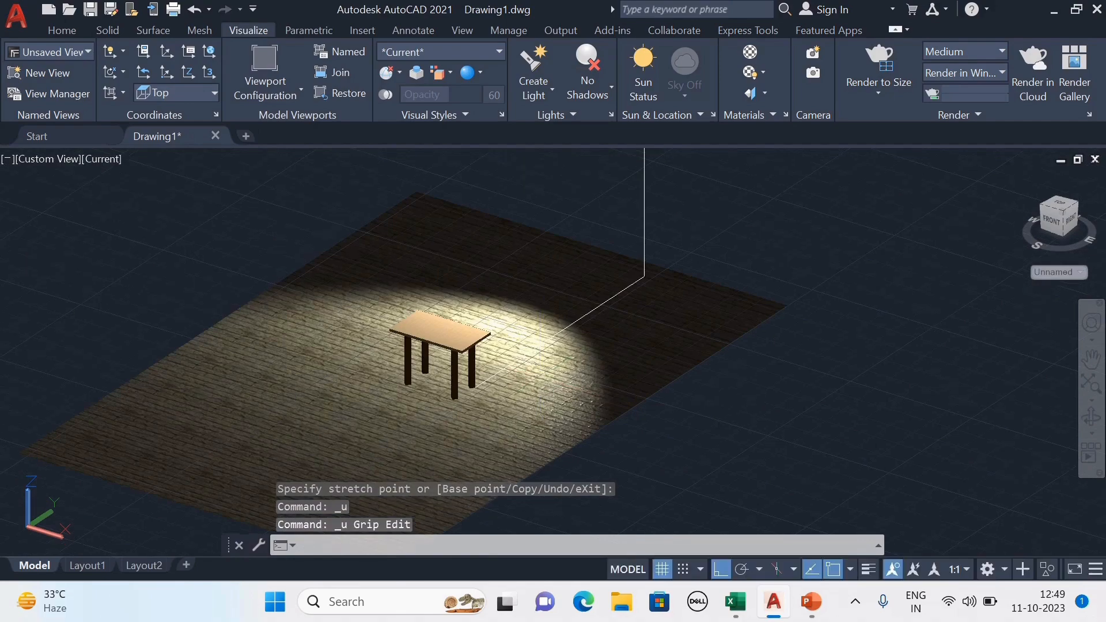
Undo the recent edits repeatedly until the spotlight is removed from the lamp post.
scroll(581, 402, "down", 2)
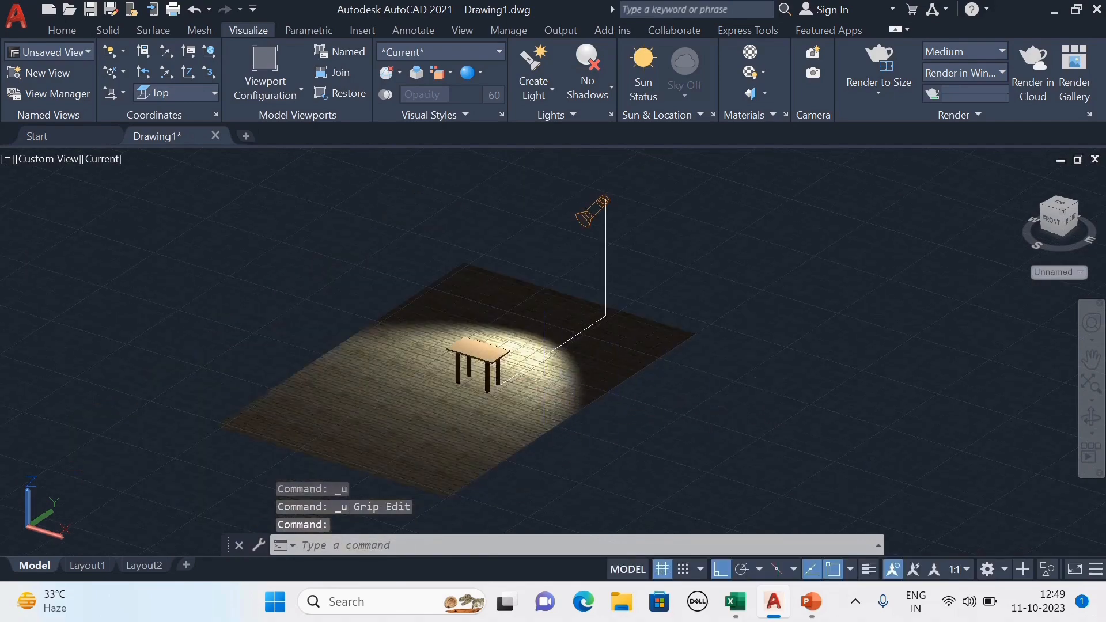
middle_click_drag(712, 410, 699, 396)
middle_click_drag(749, 337, 754, 349)
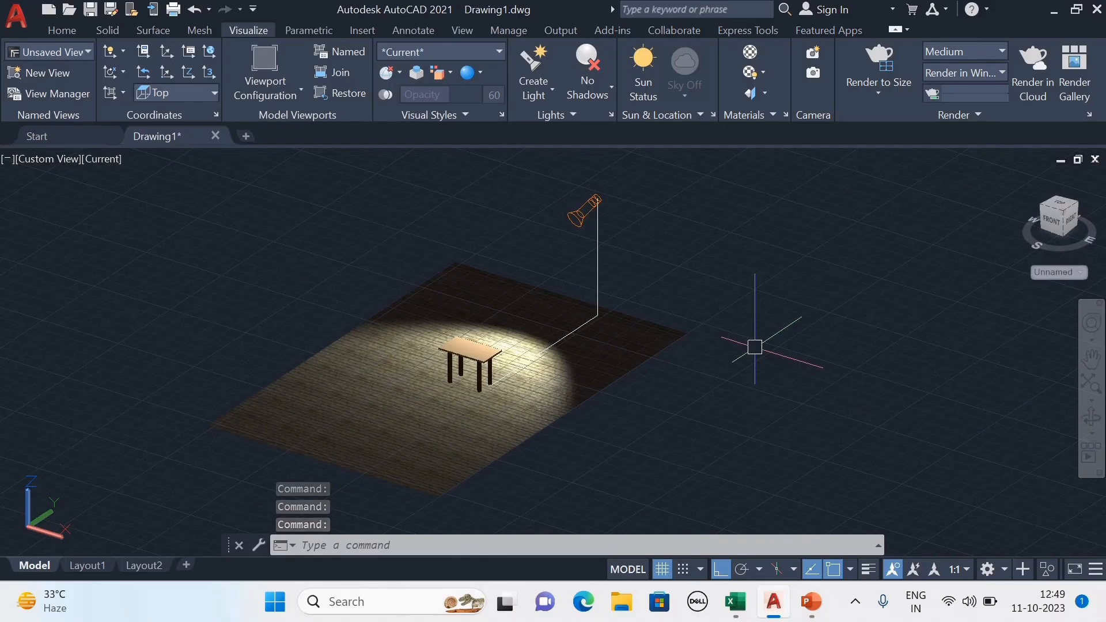
key("ctrl+z")
key("ctrl+z")
key("ctrl+z")
key("ctrl+z")
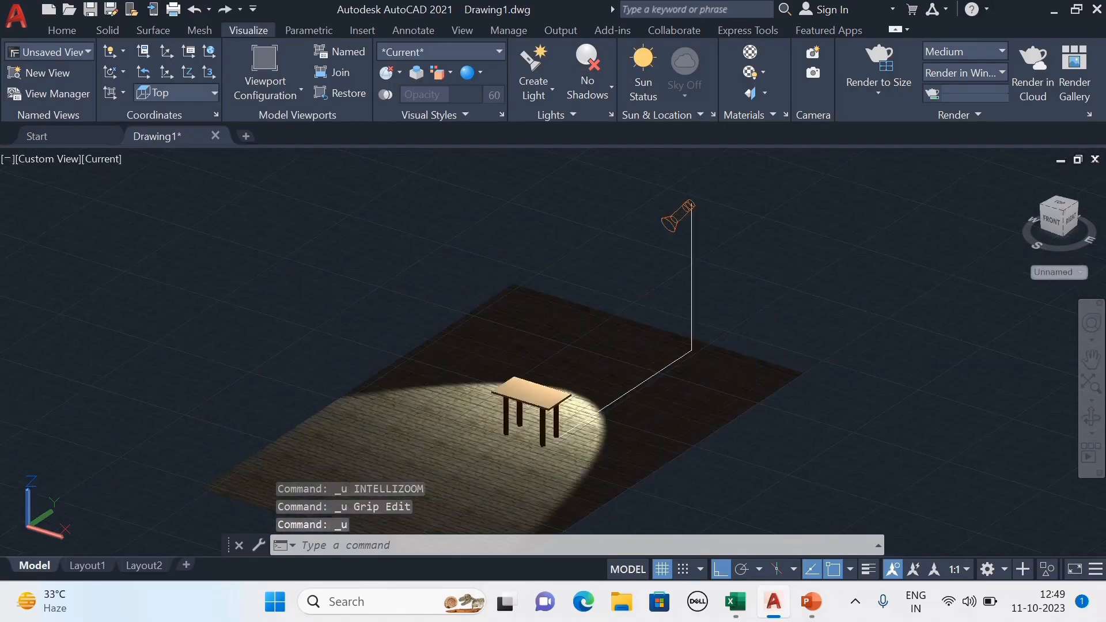
key("ctrl+z")
key("ctrl+z")
key("ctrl+z")
key("ctrl+z")
key("ctrl+z")
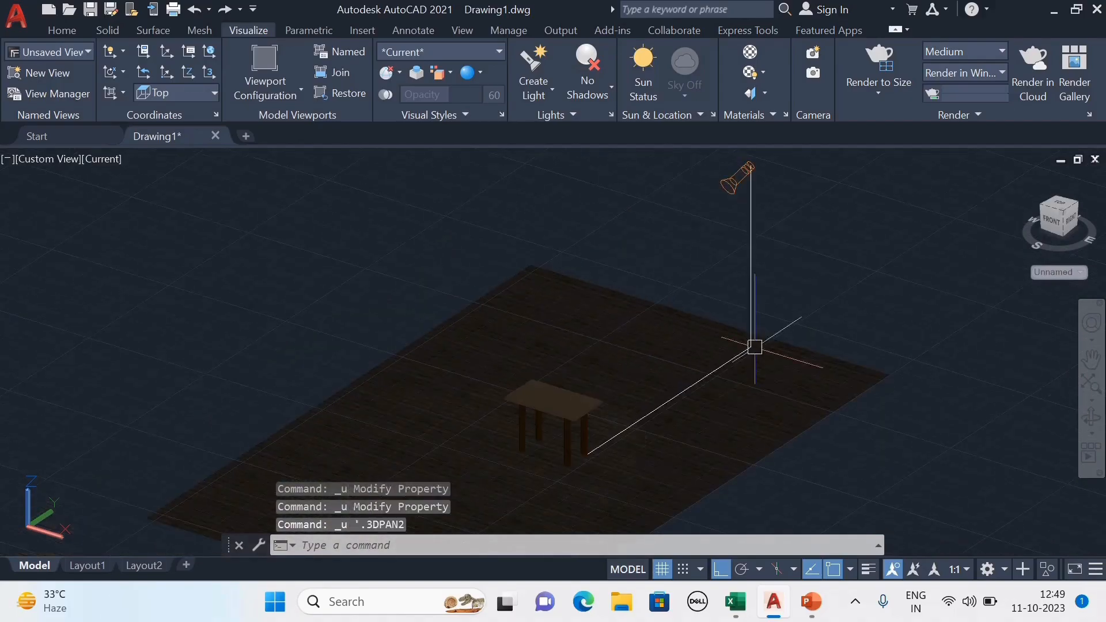
key("ctrl+z")
key("ctrl+z")
key("ctrl+z")
key("ctrl+z")
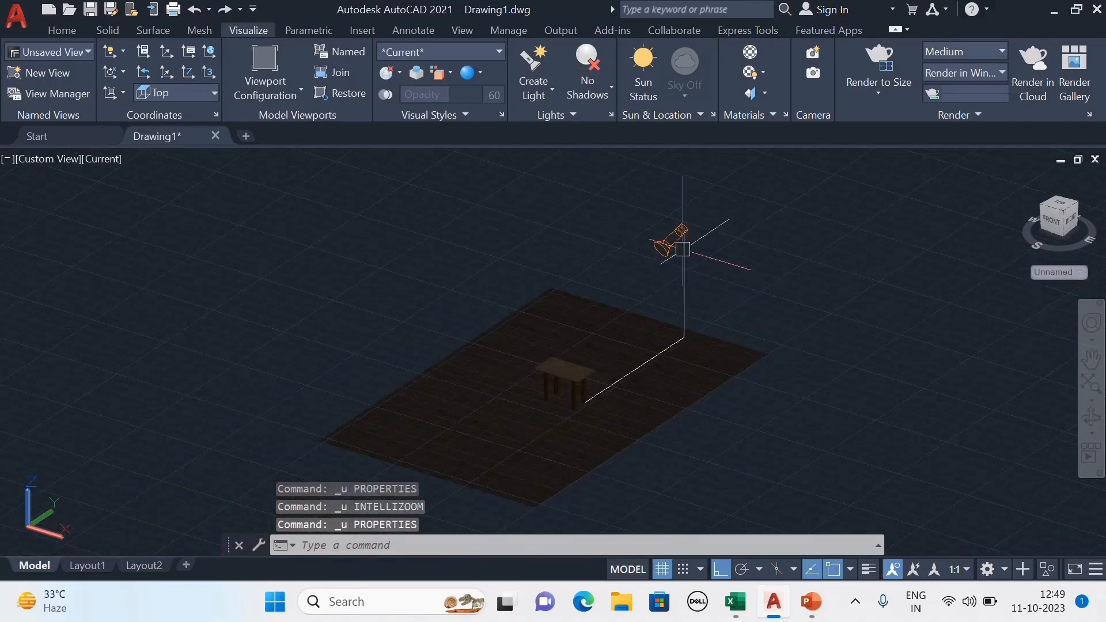
key("ctrl+z")
key("ctrl+z")
key("ctrl+z")
key("ctrl+z")
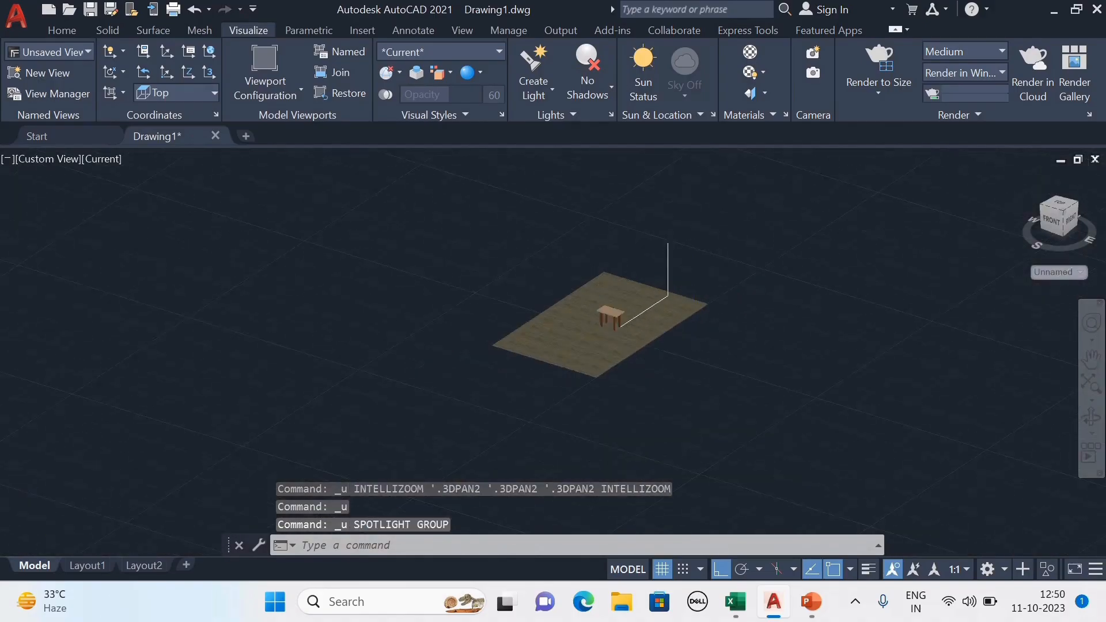
Create a point light at the top of the lamp post, turning off the default lighting.
scroll(605, 343, "up", 5)
middle_click_drag(709, 296, 767, 324)
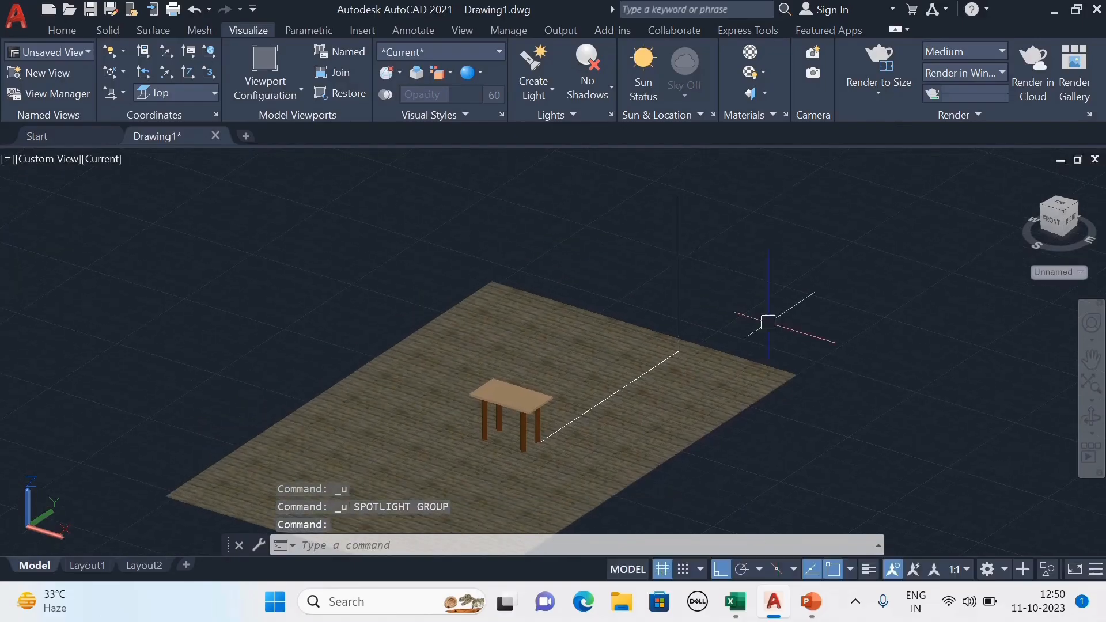
left_click(544, 92)
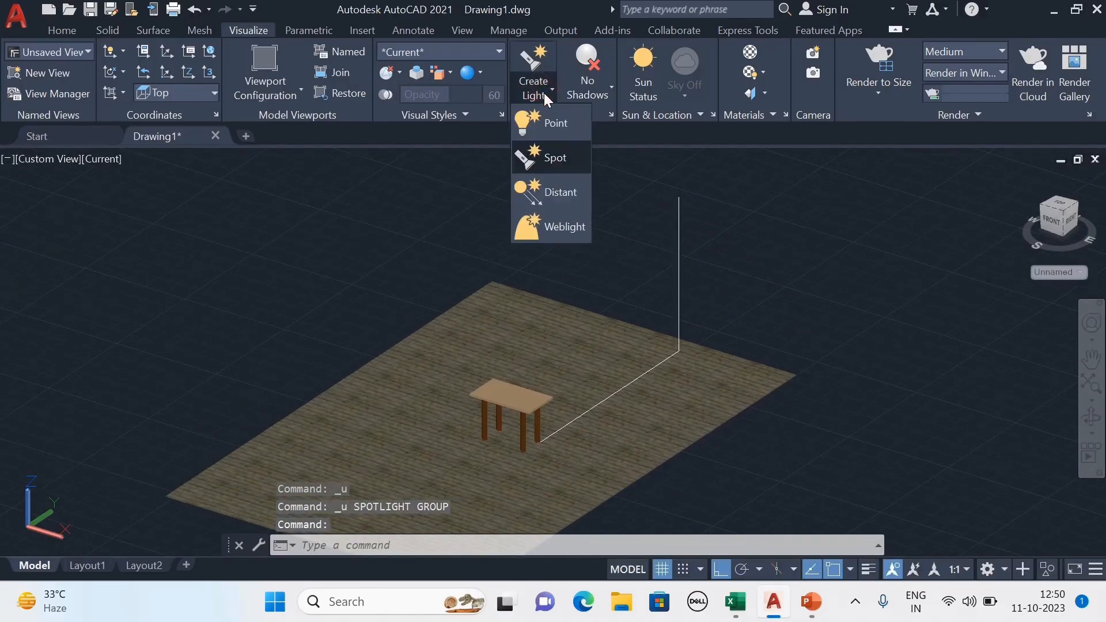
left_click(559, 131)
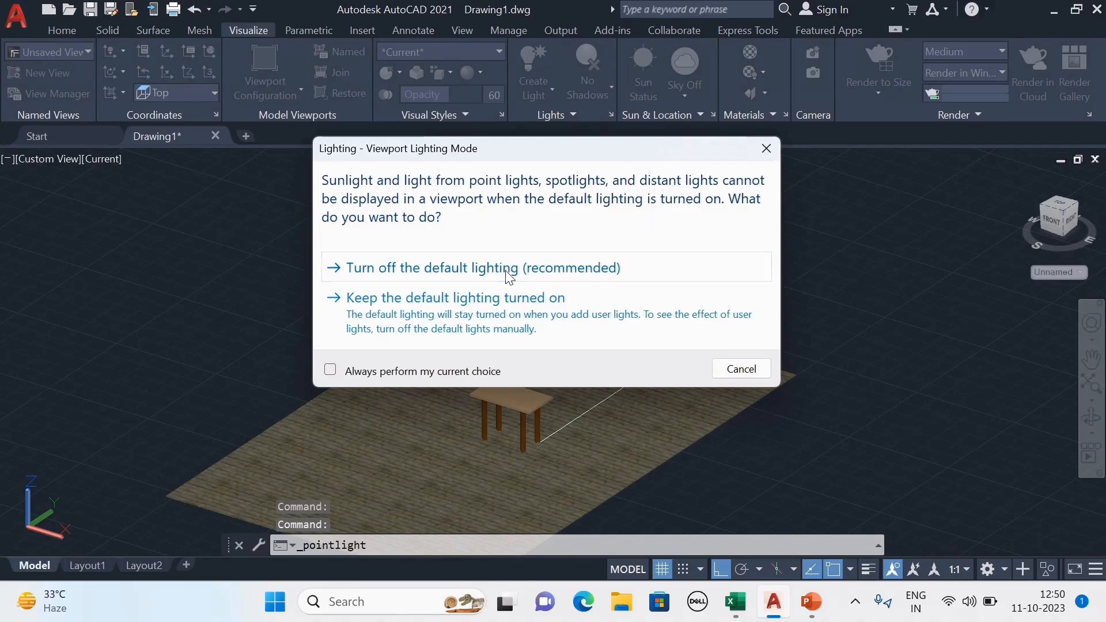
left_click(507, 271)
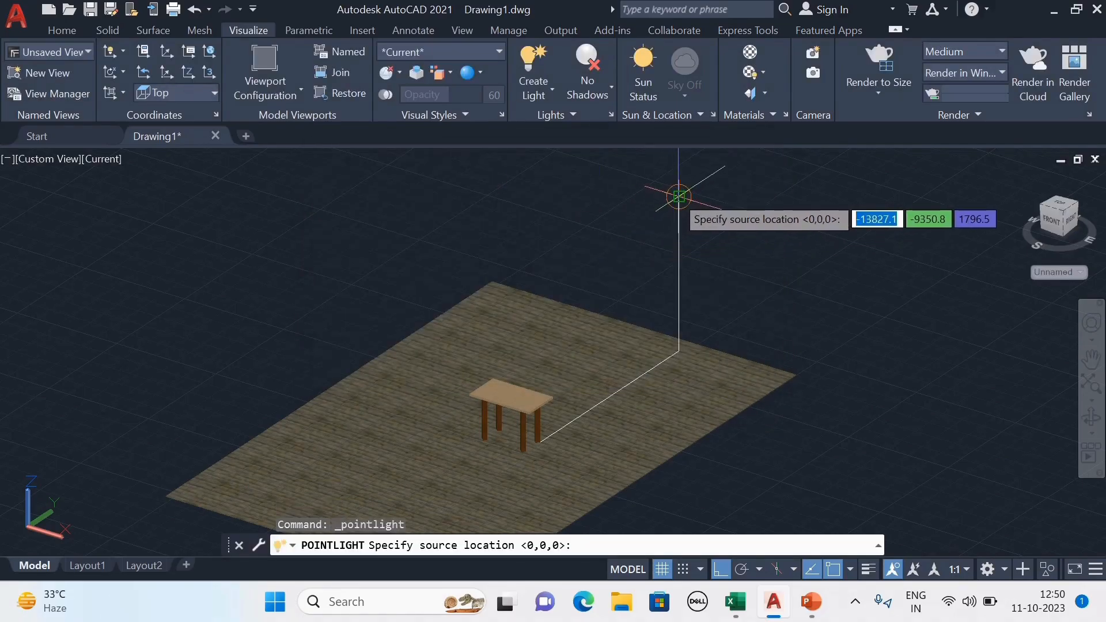
left_click(679, 197)
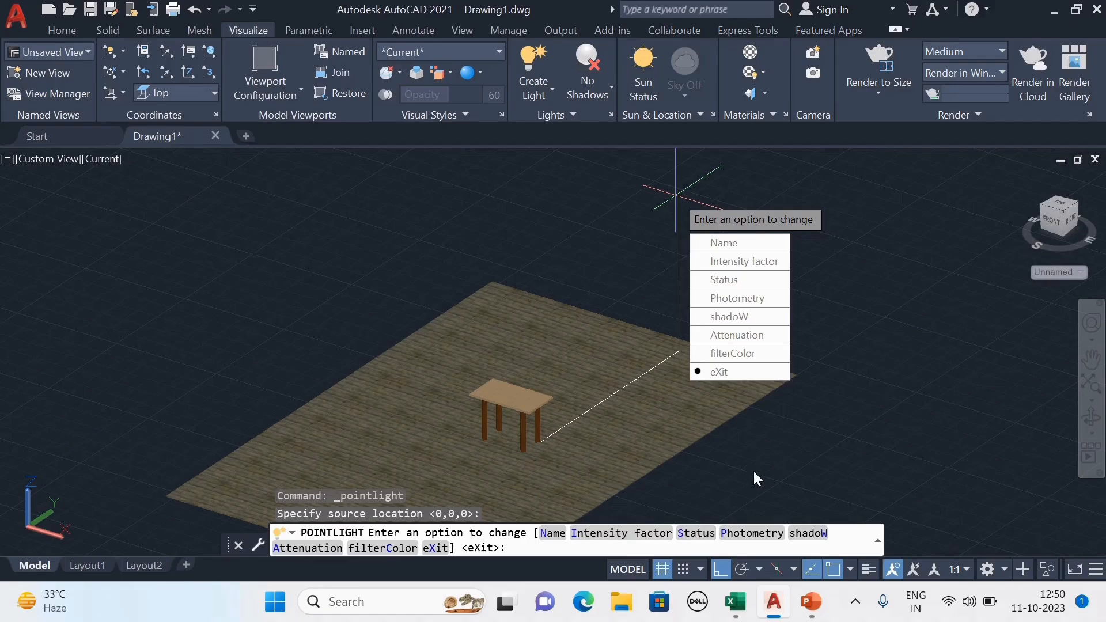
key("Return")
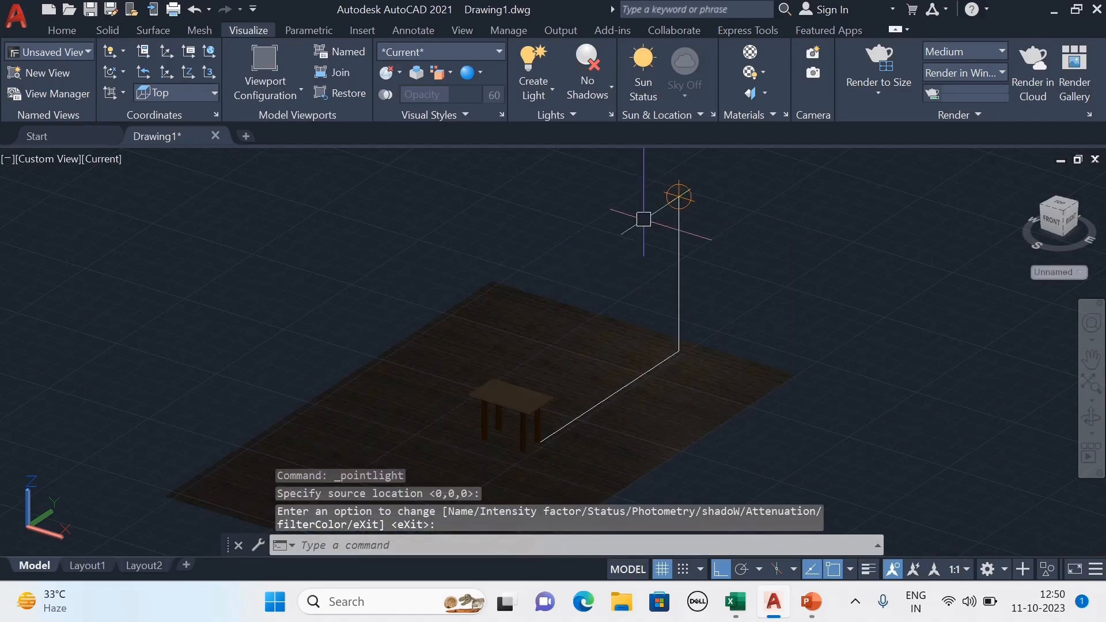
Select the point light, open its properties and set its intensity factor to 50.
scroll(567, 251, "down", 2)
key("Escape")
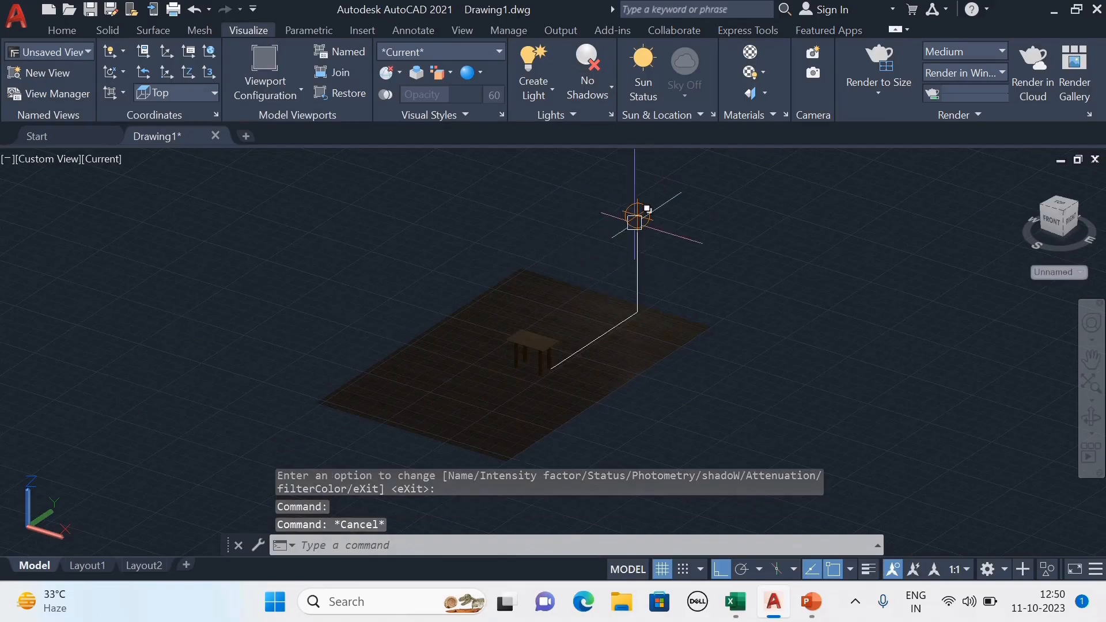
left_click(638, 216)
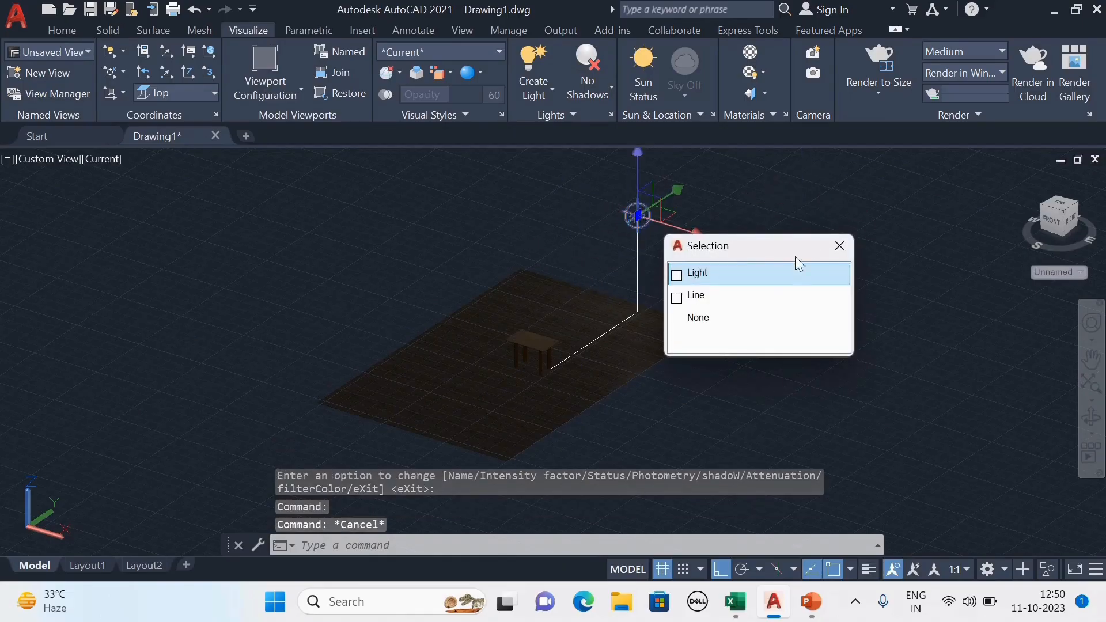
left_click(767, 271)
type("MO")
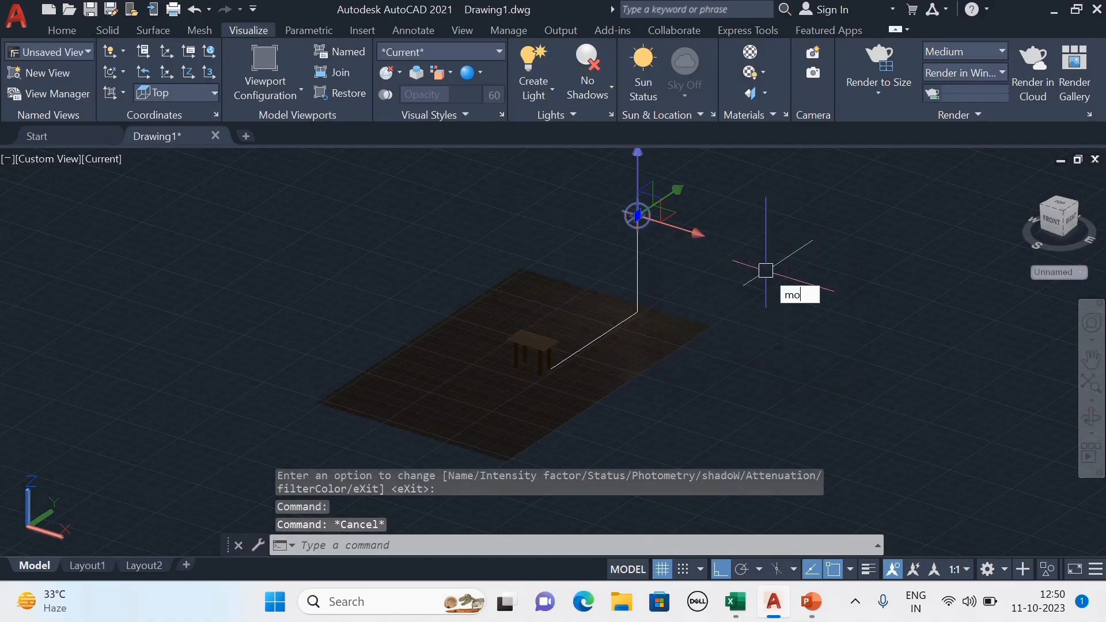
key("Return")
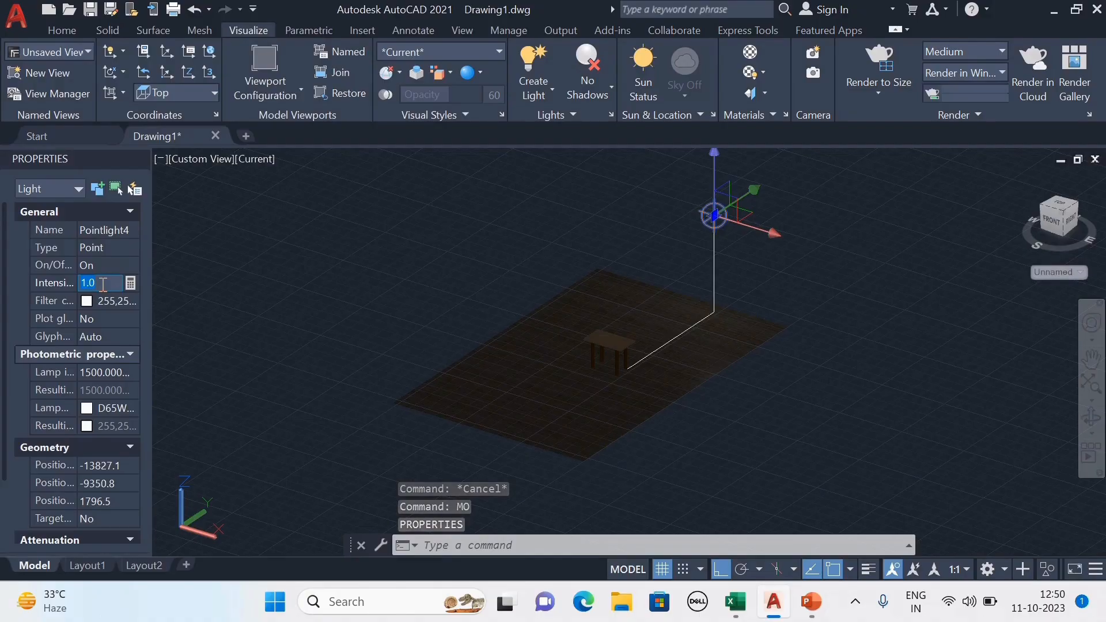
type("50")
key("Return")
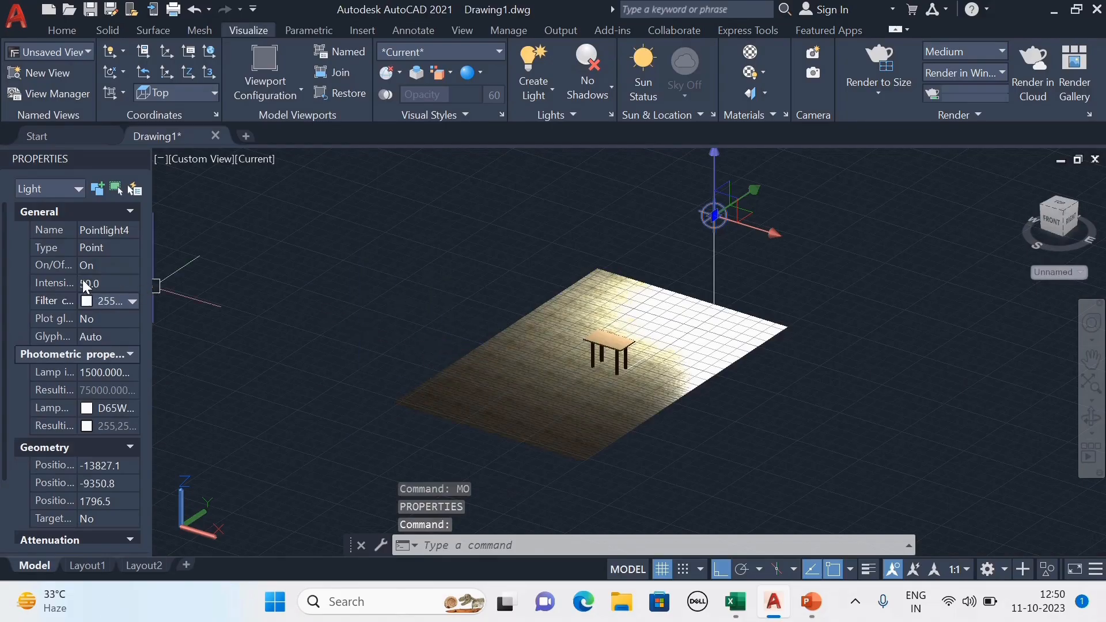
Set the point light's intensity factor to 40.
left_click(115, 284)
type("40")
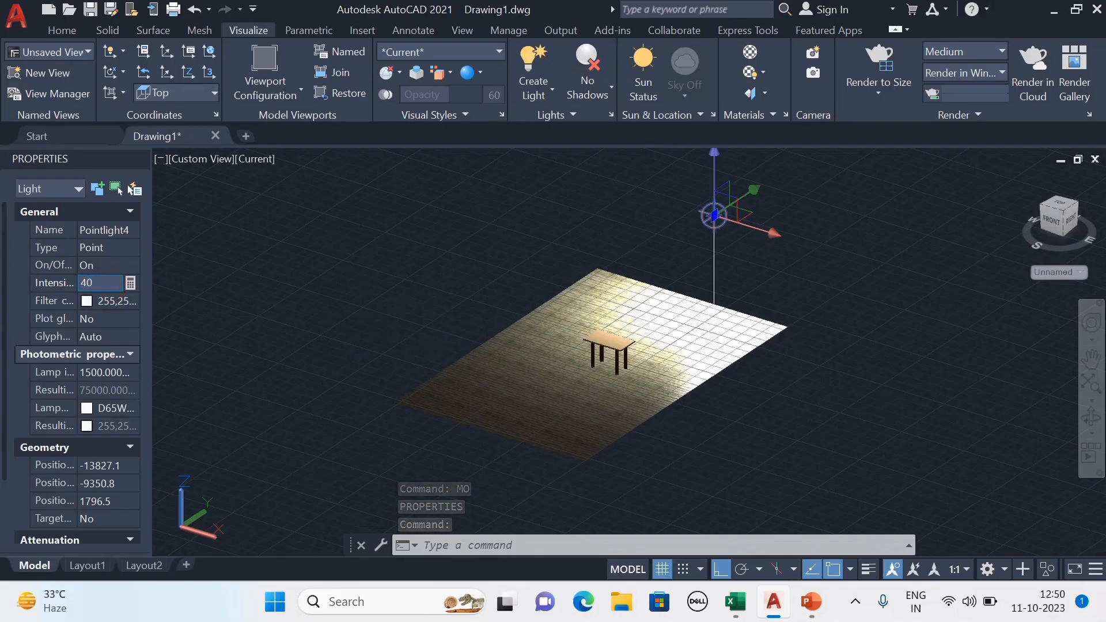
key("Return")
Set the point light's intensity factor to 30.
scroll(738, 255, "up", 2)
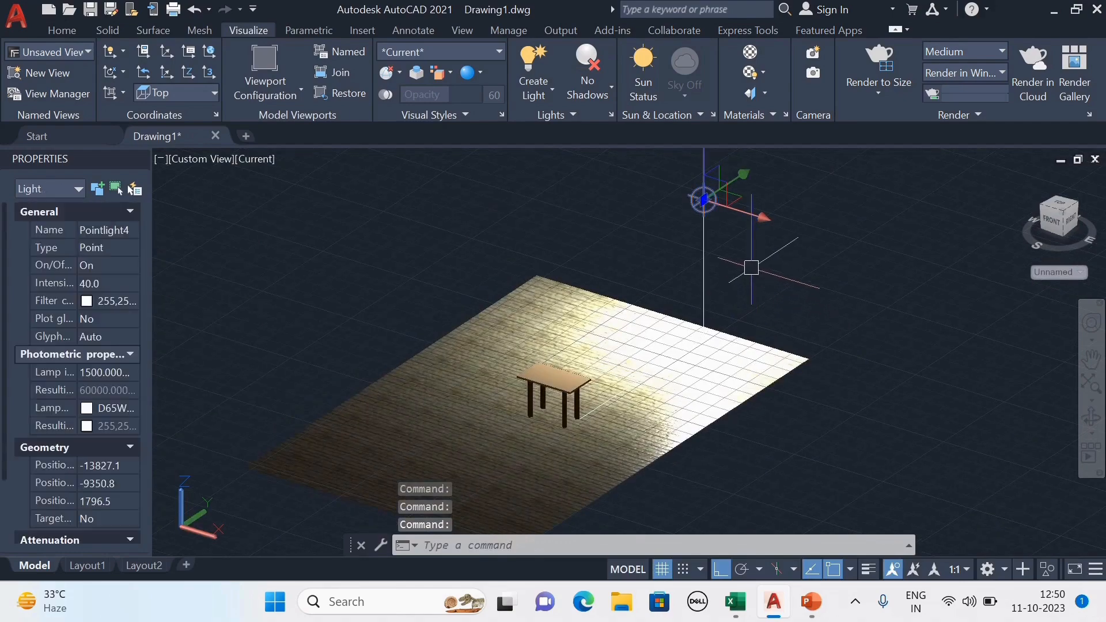
left_click(552, 93)
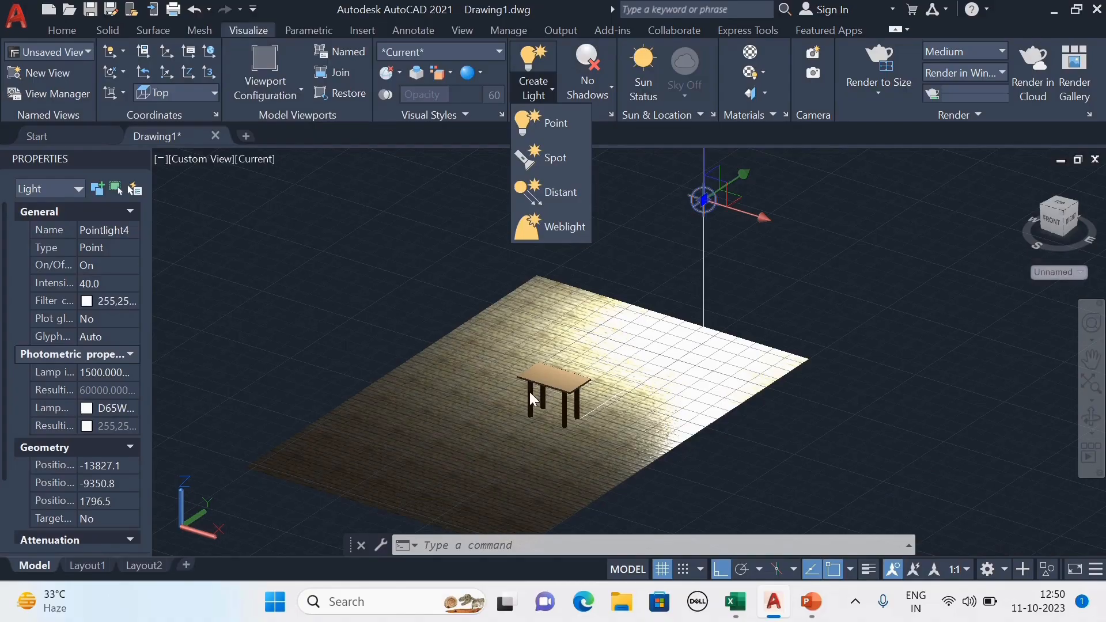
left_click(686, 276)
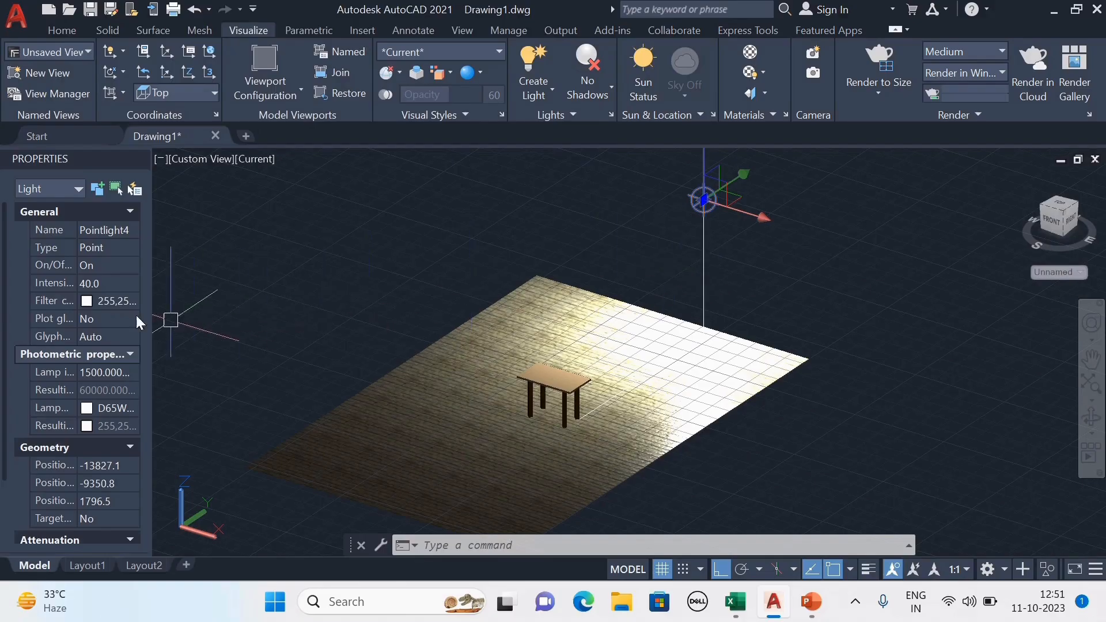
left_click(112, 283)
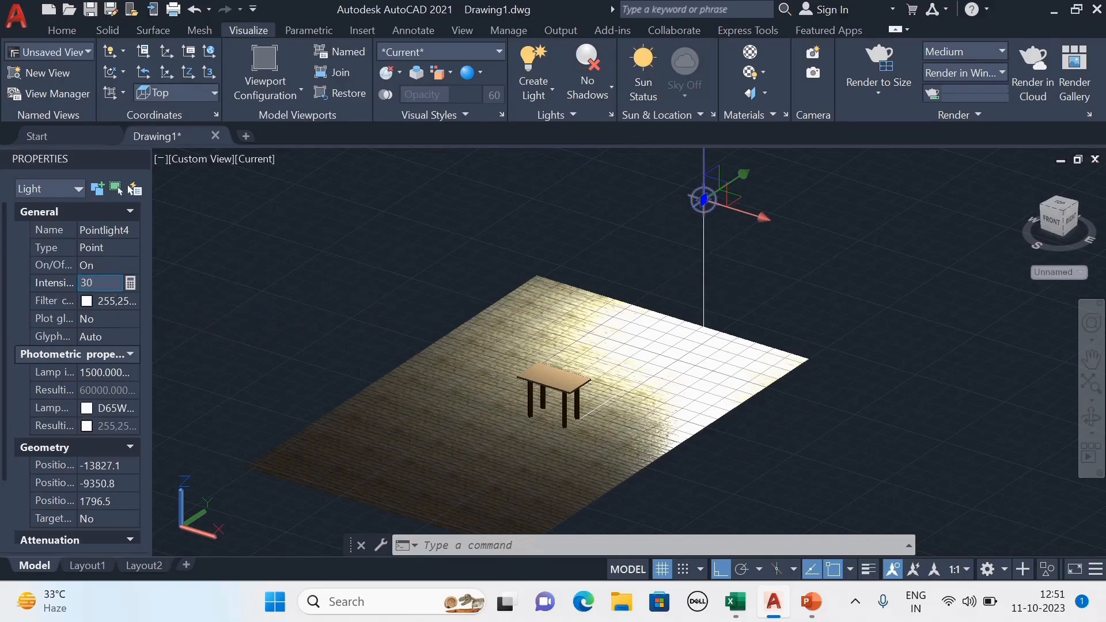
type("30.0")
key("Return")
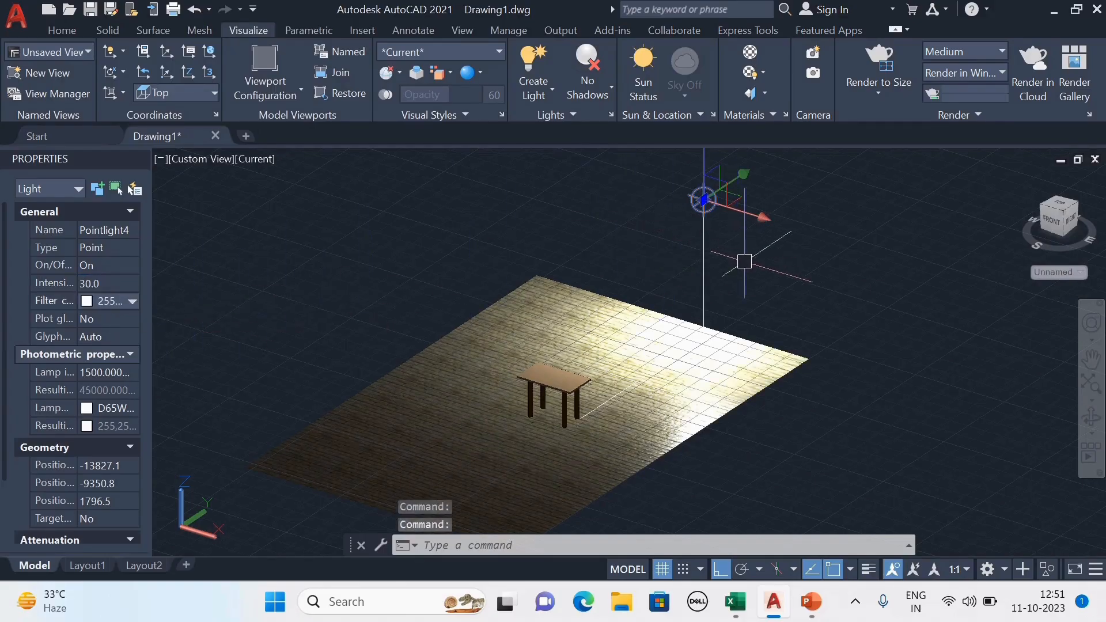
Close the Properties palette and deselect the point light.
scroll(780, 303, "down", 3)
scroll(689, 335, "up", 5)
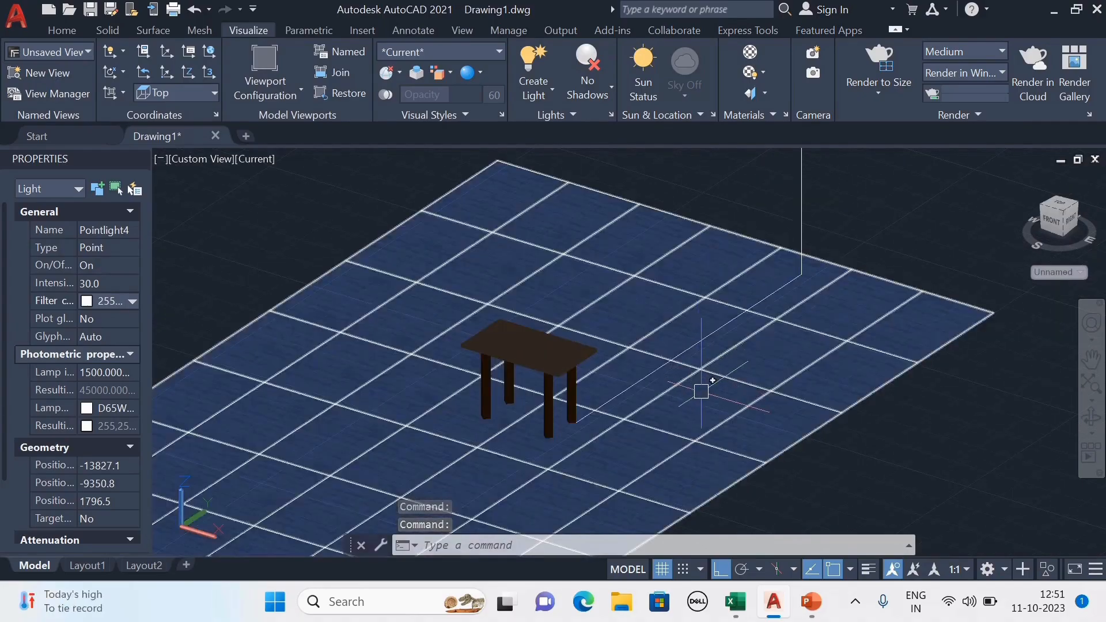
scroll(705, 397, "down", 4)
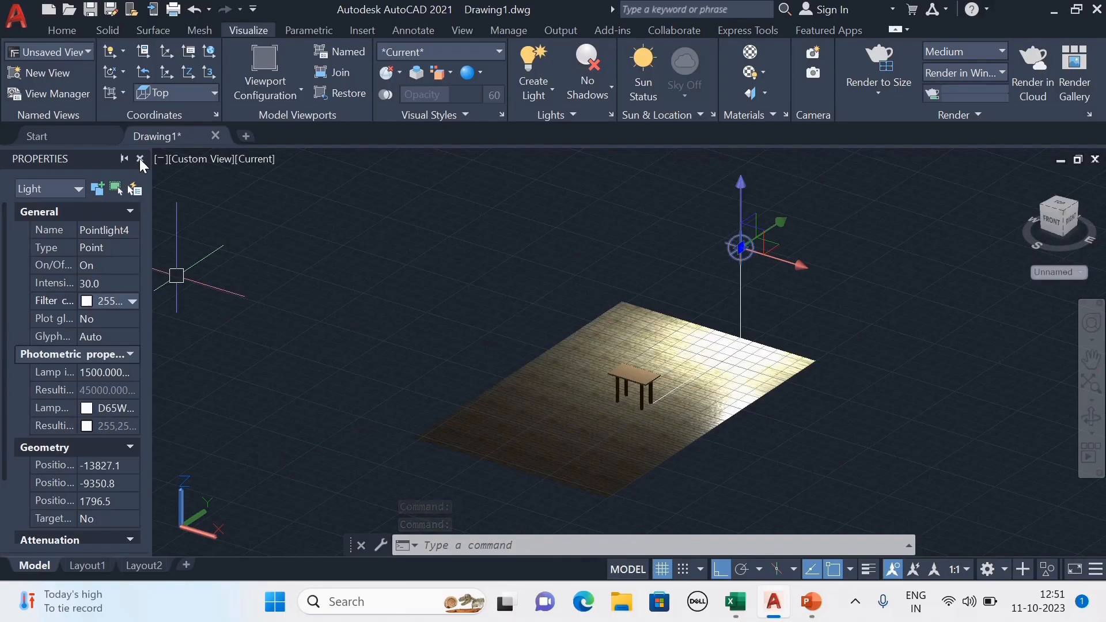
left_click(140, 158)
key("Escape")
middle_click_drag(808, 375, 744, 359)
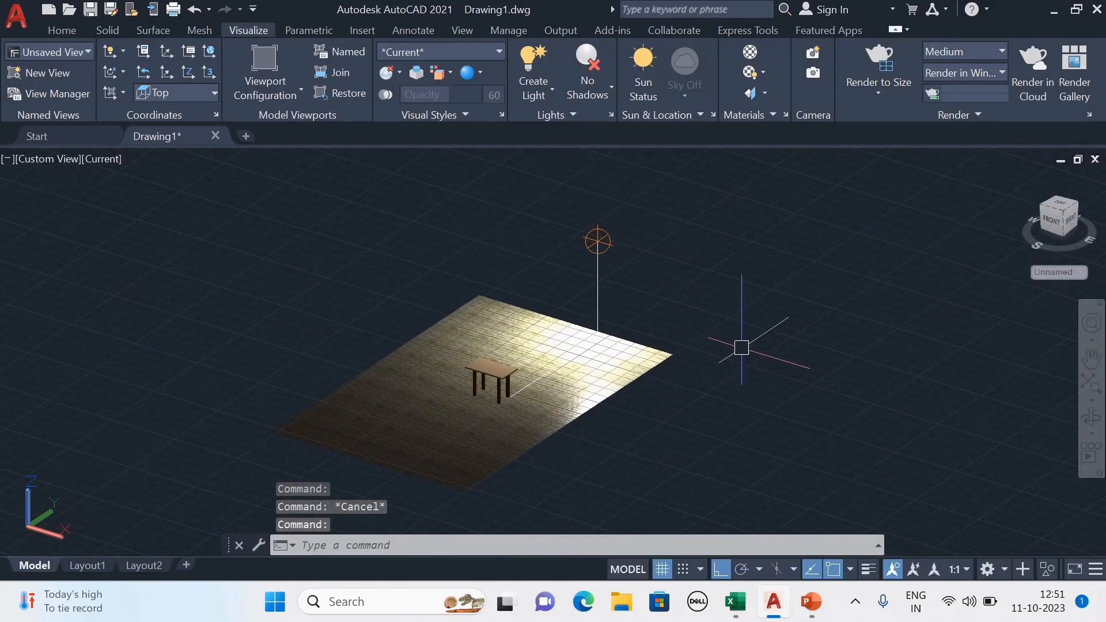